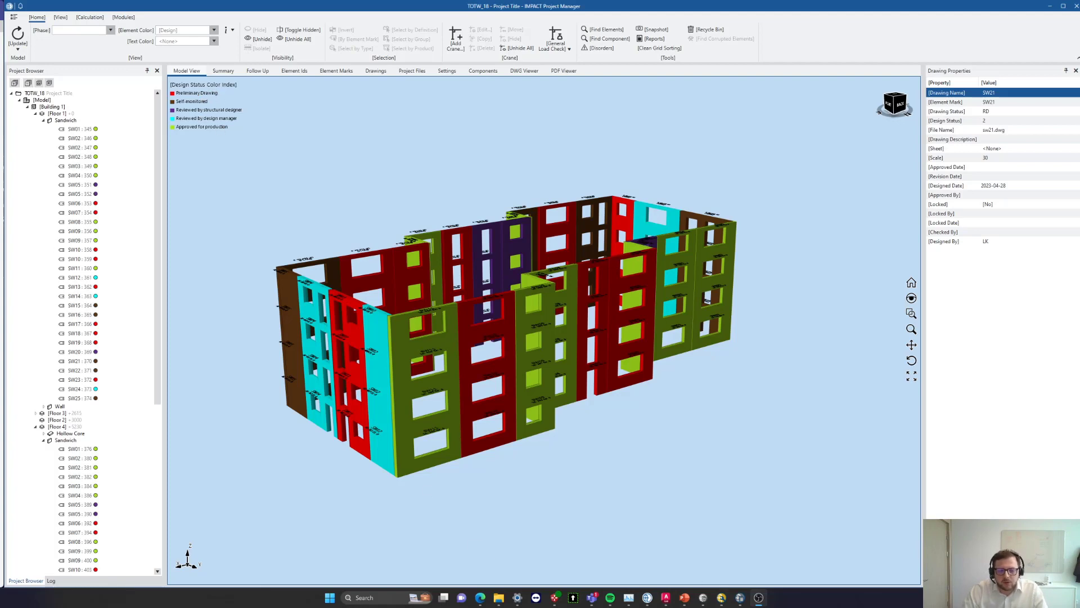
- Switch to IMPACT Standard Admin and examine the status type assigned to each design status from Preliminary Drawing to Reviewed by design manager
left_click(722, 598)
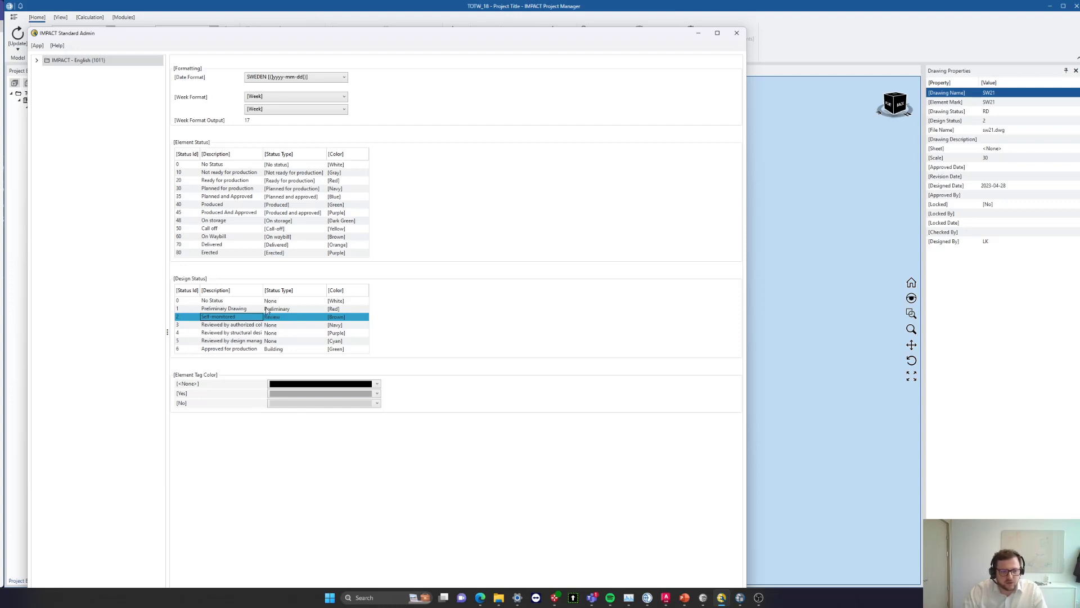
left_click(238, 309)
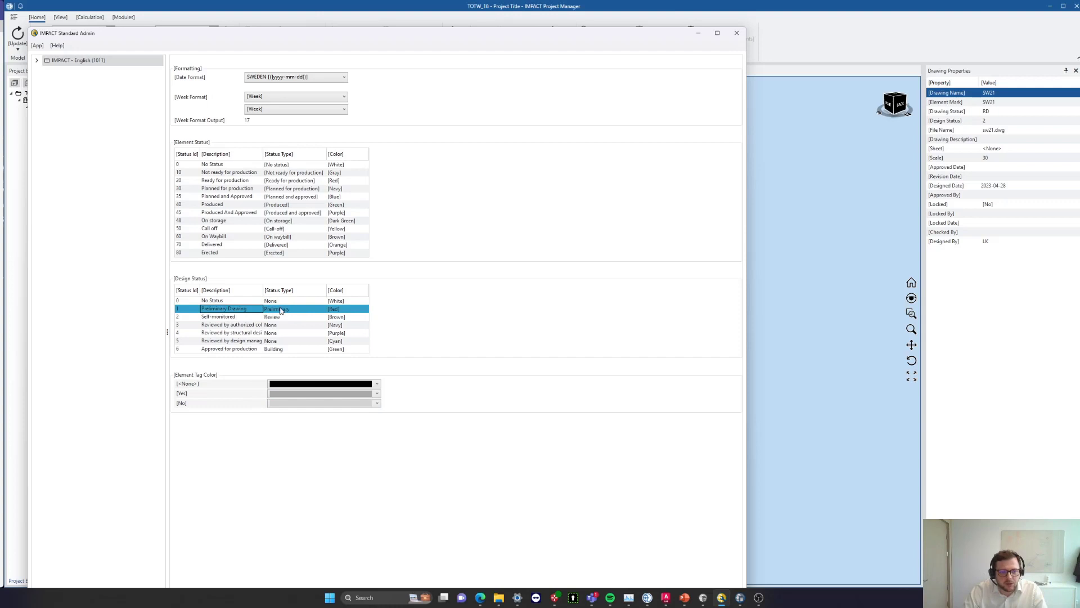
left_click(245, 319)
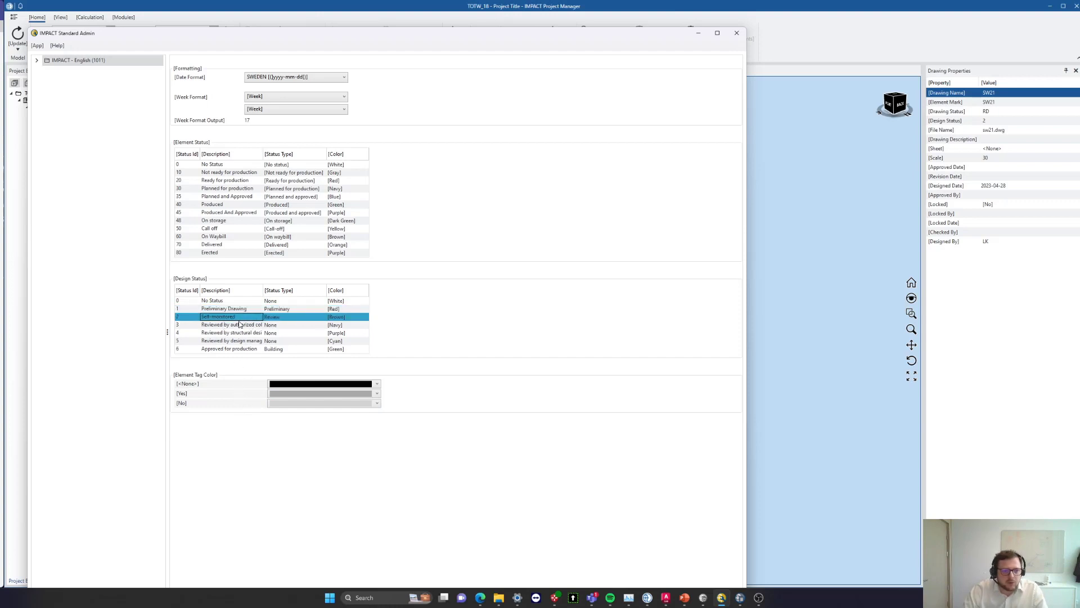
left_click(278, 325)
left_click(280, 332)
left_click(279, 341)
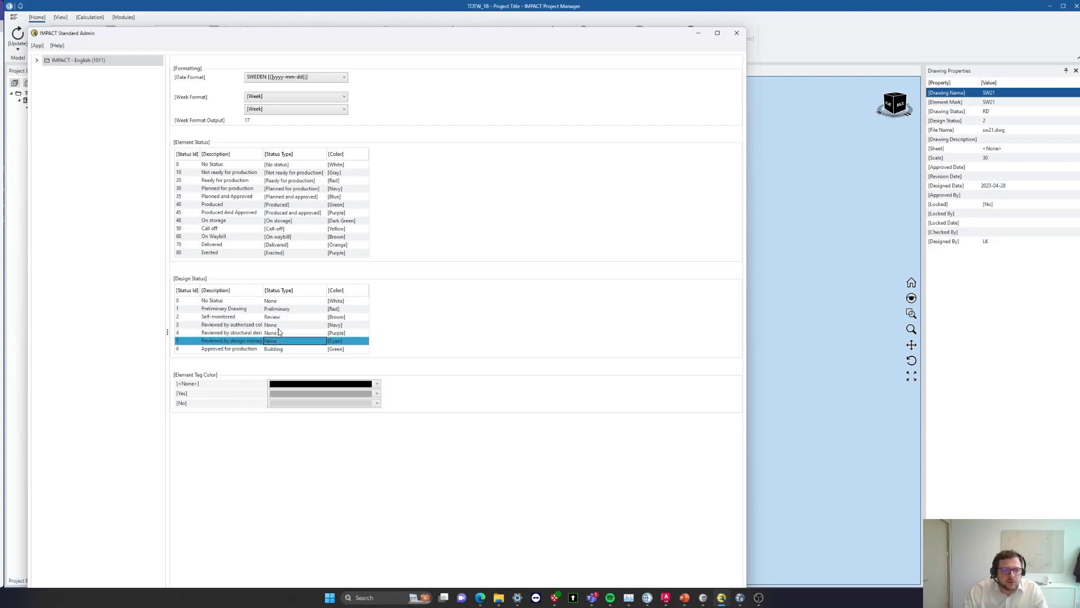
left_click(278, 324)
left_click(279, 333)
left_click(280, 340)
left_click(281, 324)
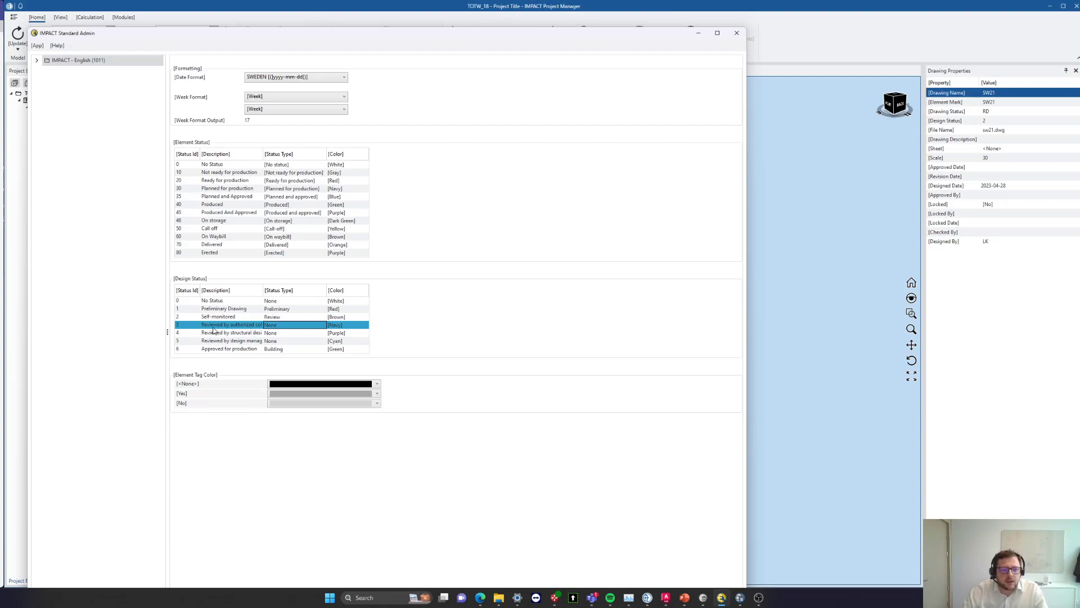
- Widen the Design Status table's Description column to fit its text, review statuses 4 to 6, and minimize IMPACT Standard Admin
double_click(261, 289)
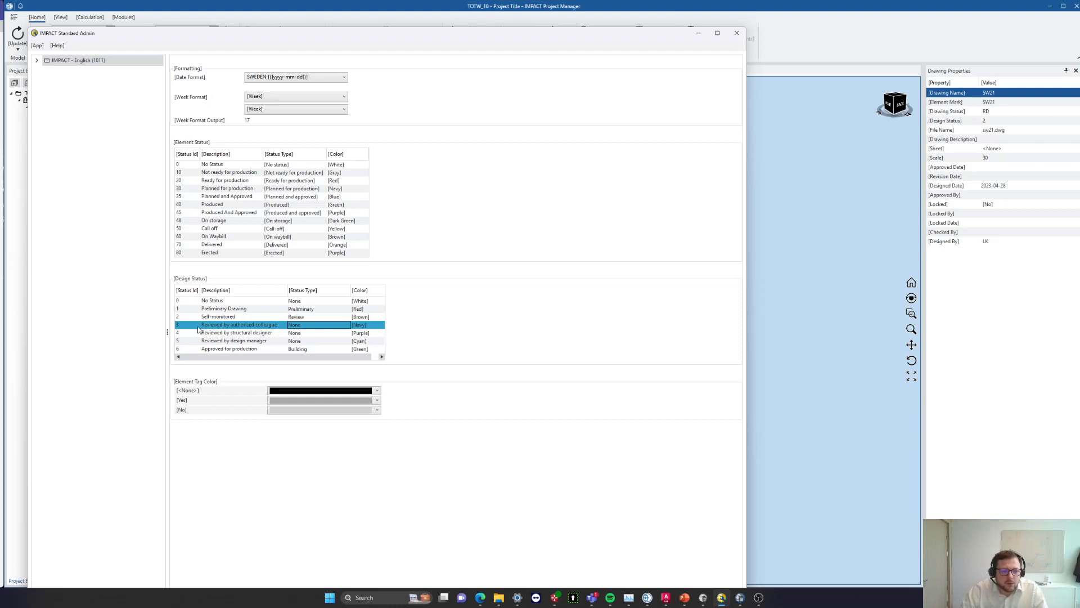
left_click(236, 335)
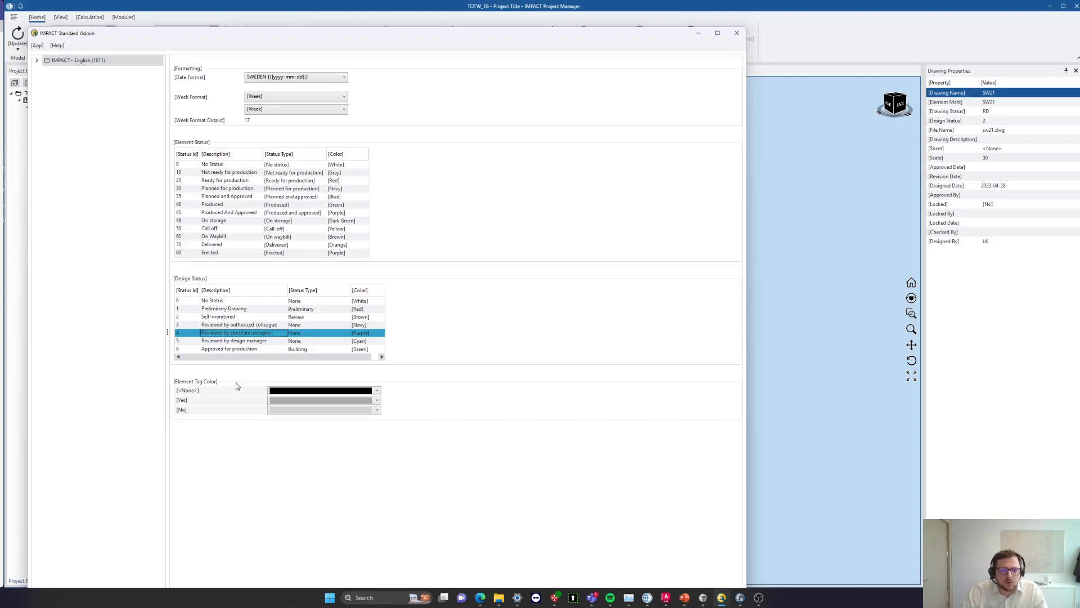
left_click(272, 342)
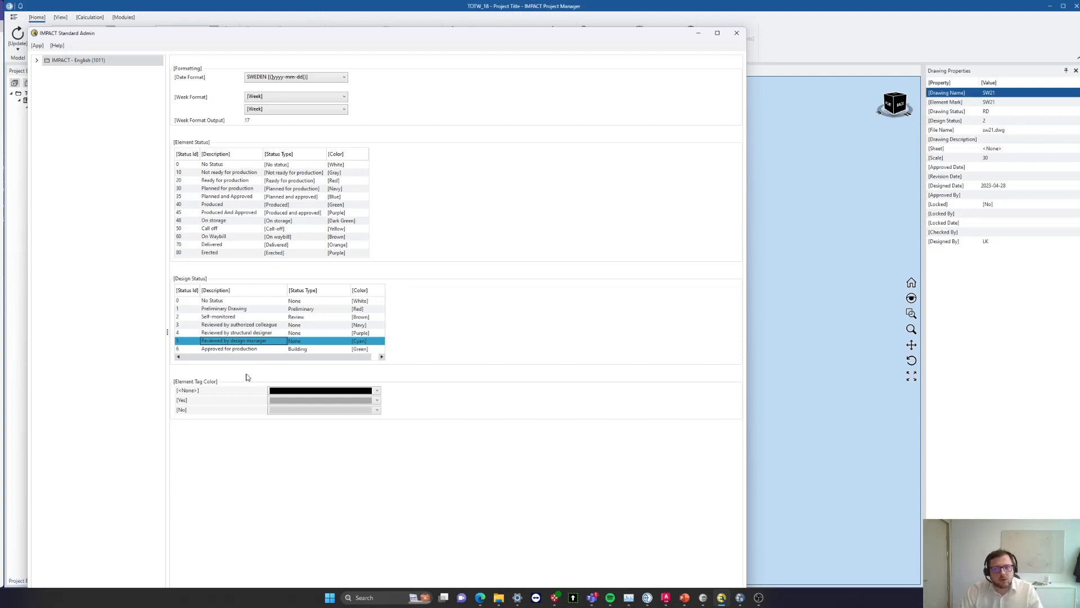
left_click(264, 348)
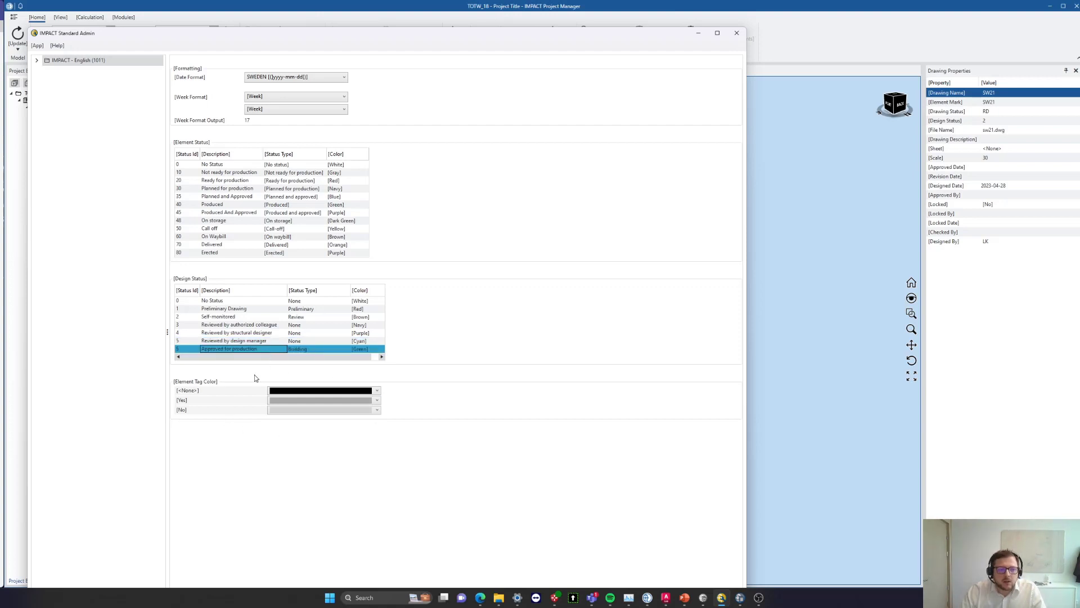
left_click(695, 35)
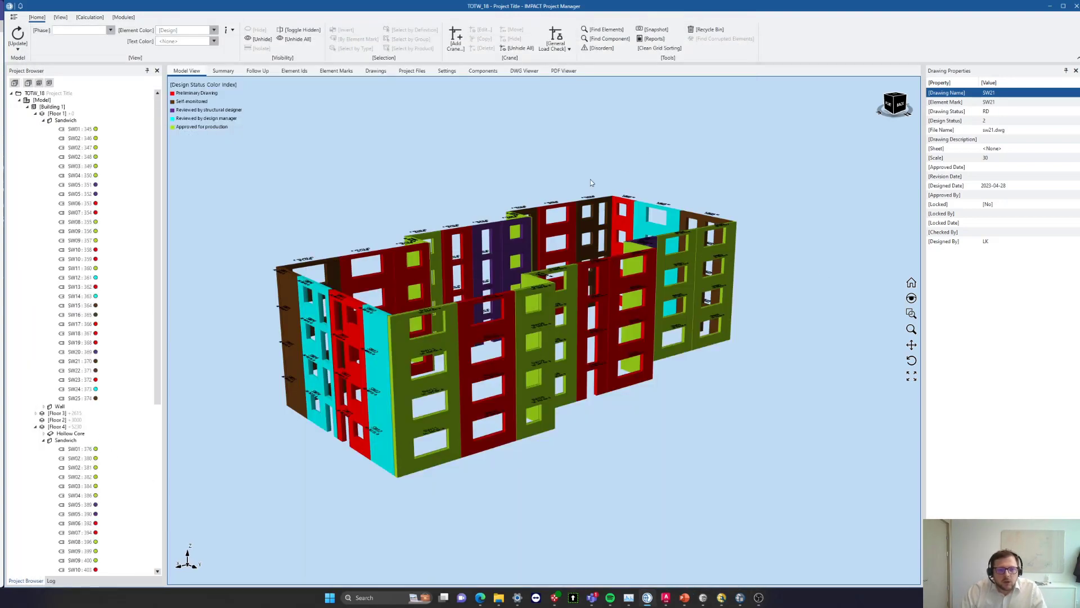
- Show the project's drawings list, select only drawing SW23, and check the list of design status numbers and colors
left_click(378, 71)
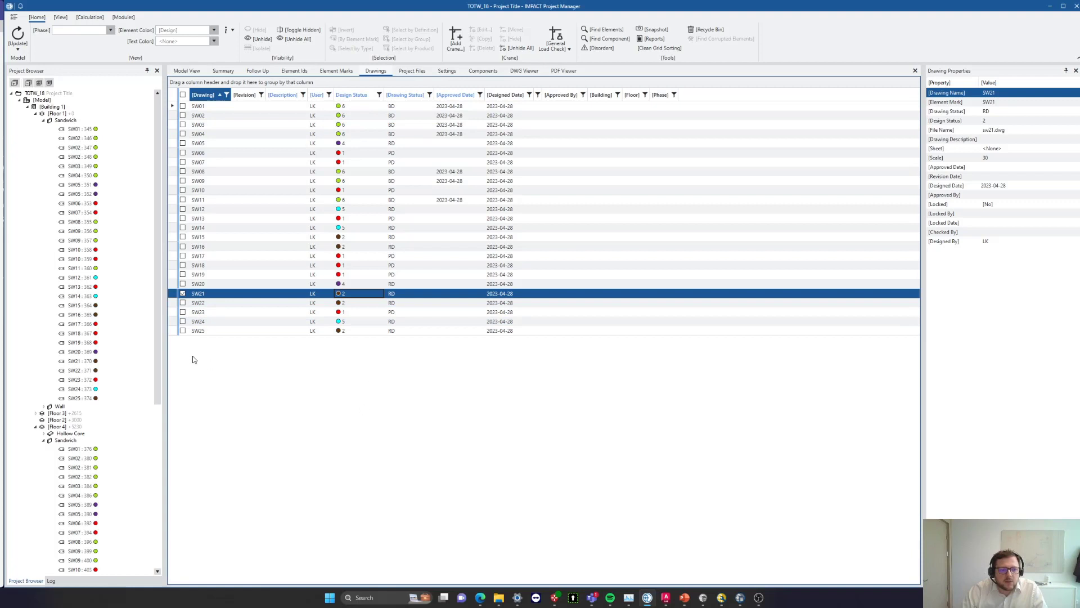
left_click(183, 311)
left_click(182, 293)
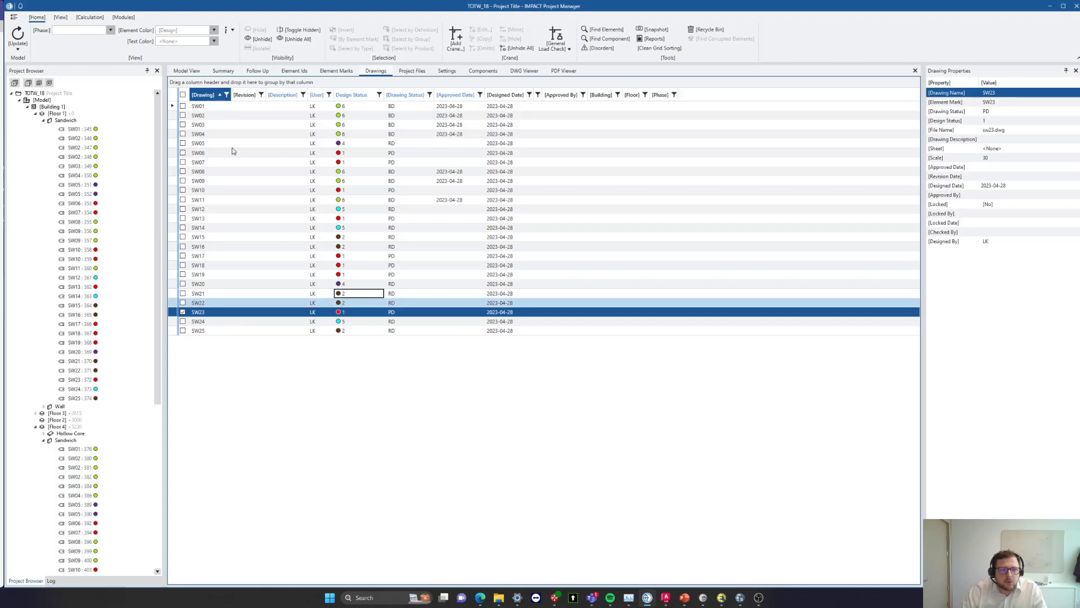
left_click(234, 31)
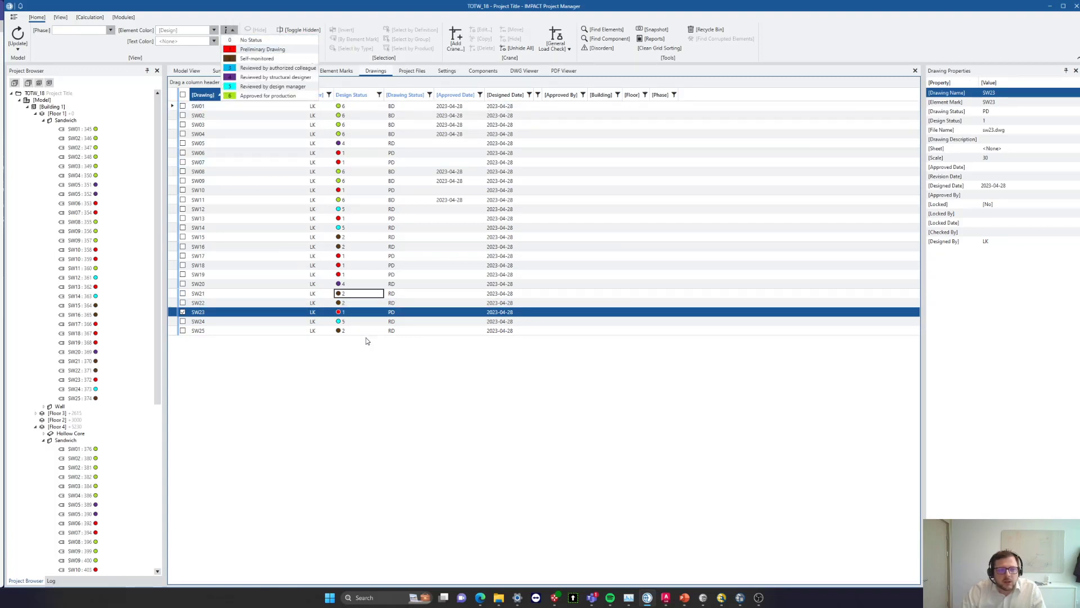
left_click(329, 350)
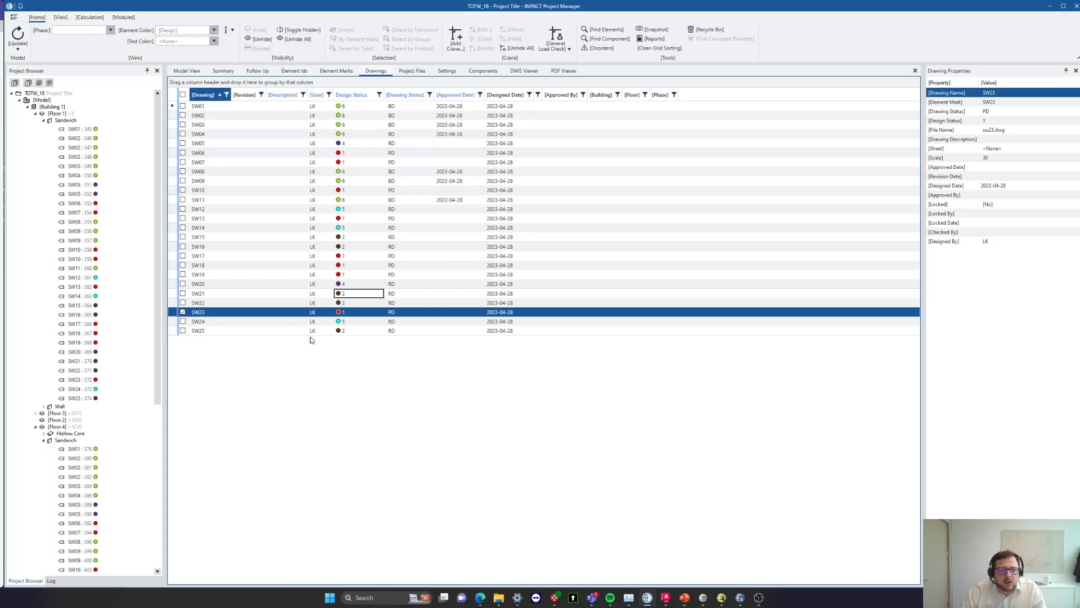
- Batch sign drawing SW23 with status RD Review Drawing, updating the database only
right_click(219, 316)
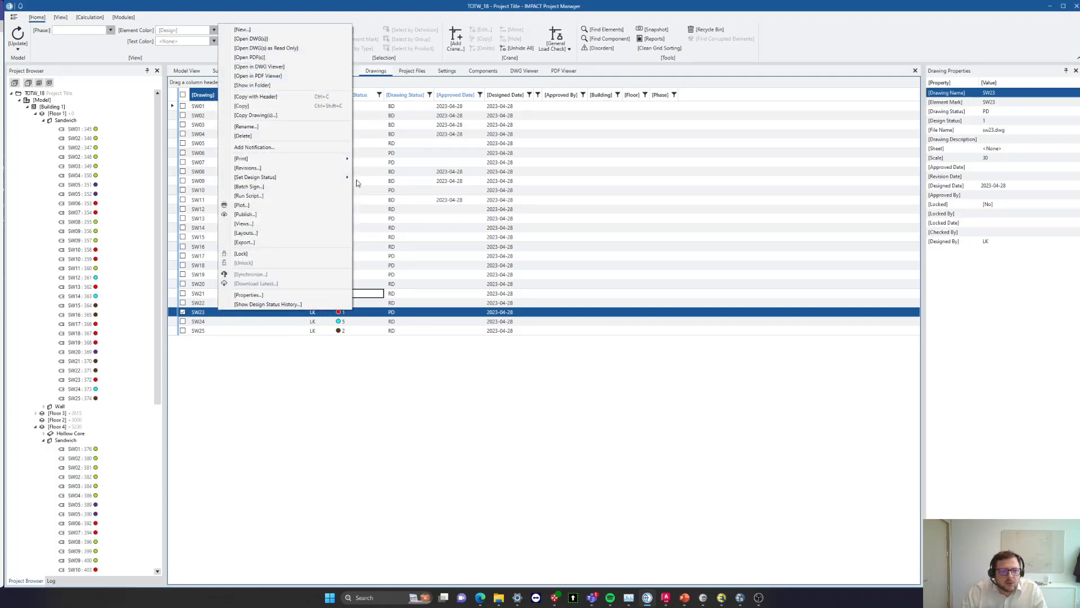
left_click(265, 186)
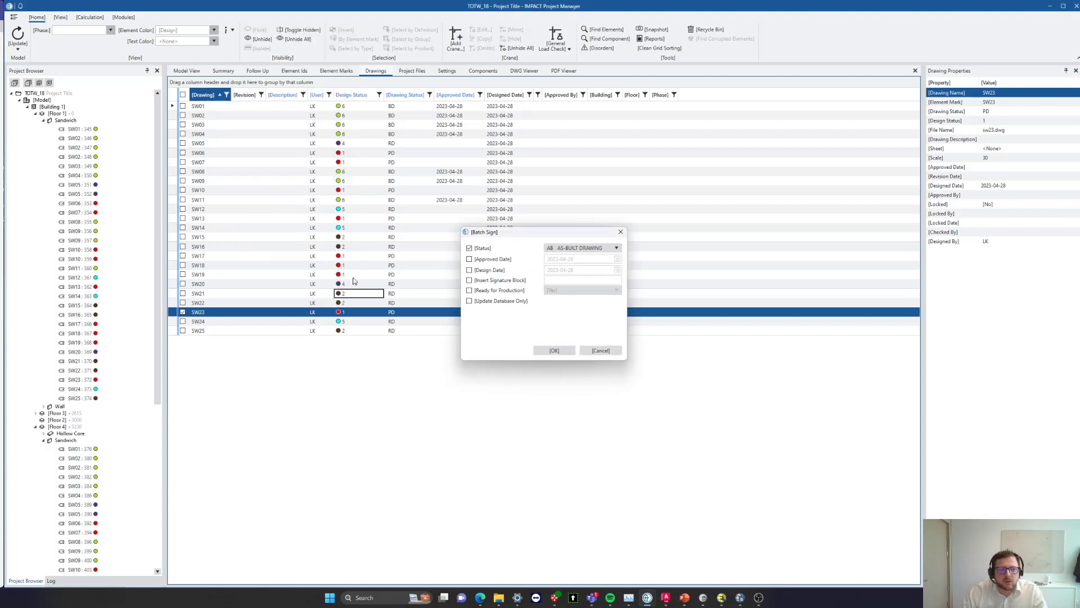
left_click(588, 248)
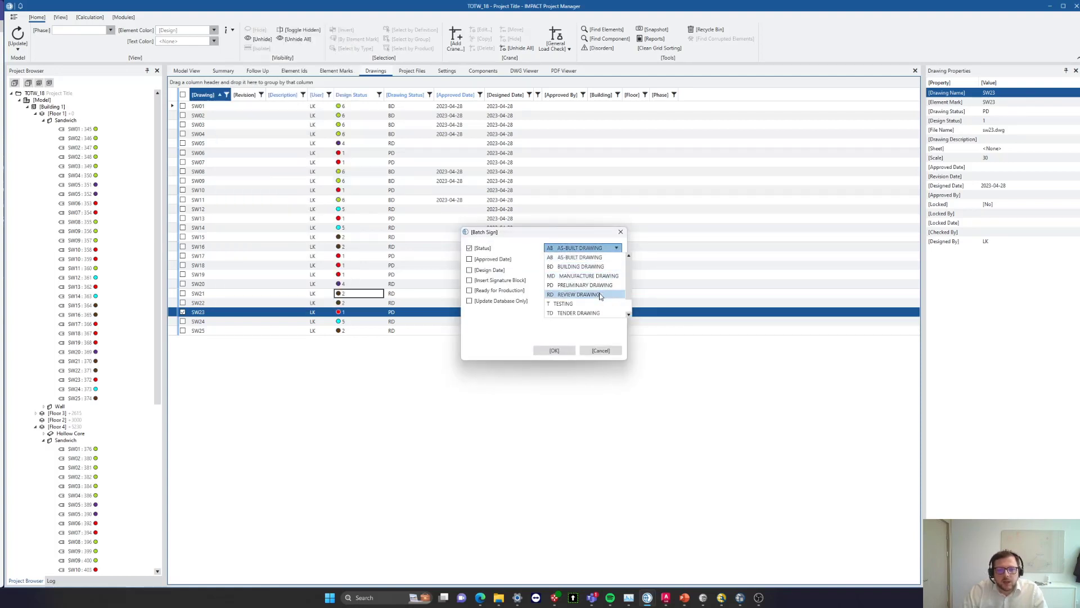
left_click(580, 299)
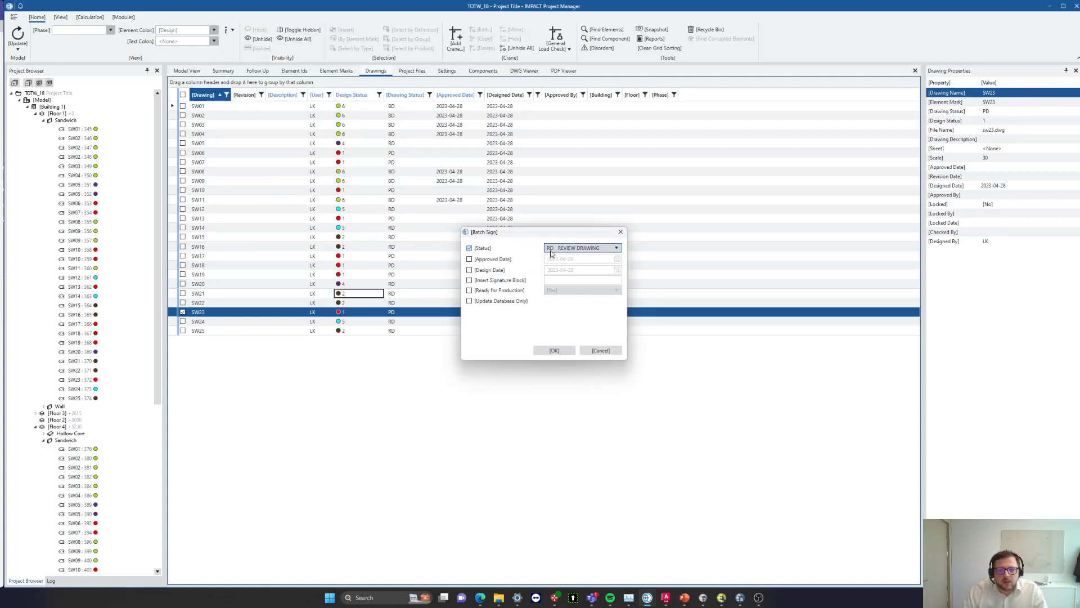
left_click(469, 301)
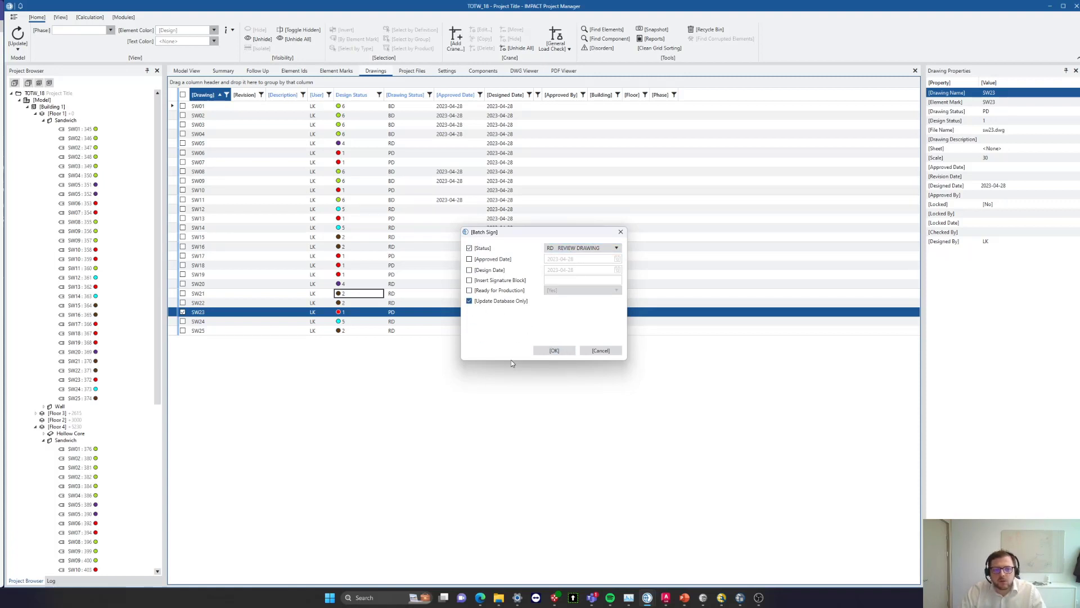
left_click(555, 351)
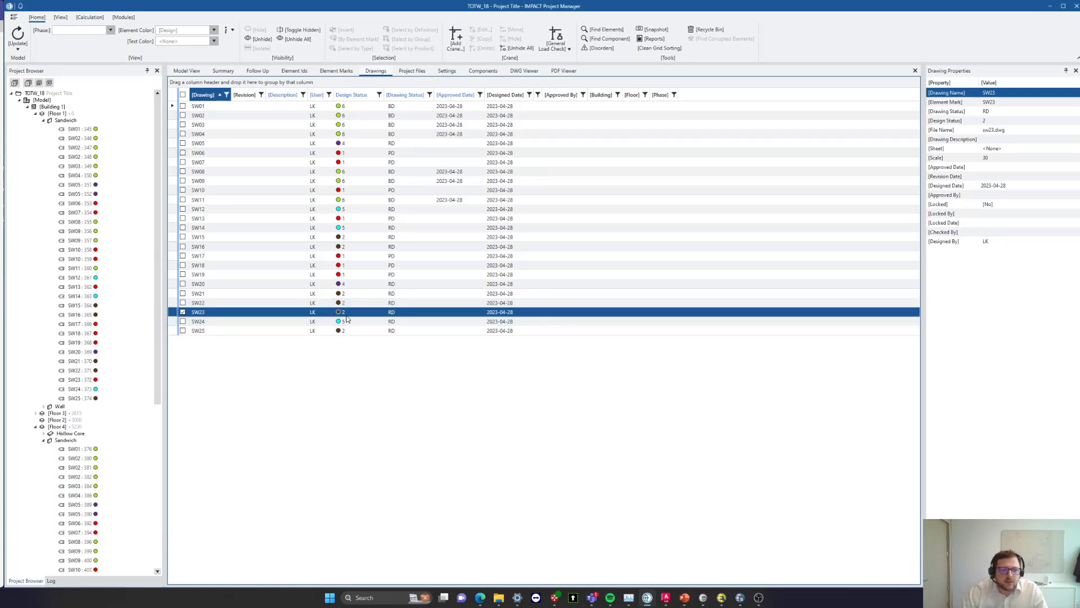
- Set drawing SW23's design status to 3 - Reviewed by authorized colleague
right_click(258, 315)
mouse_move(303, 177)
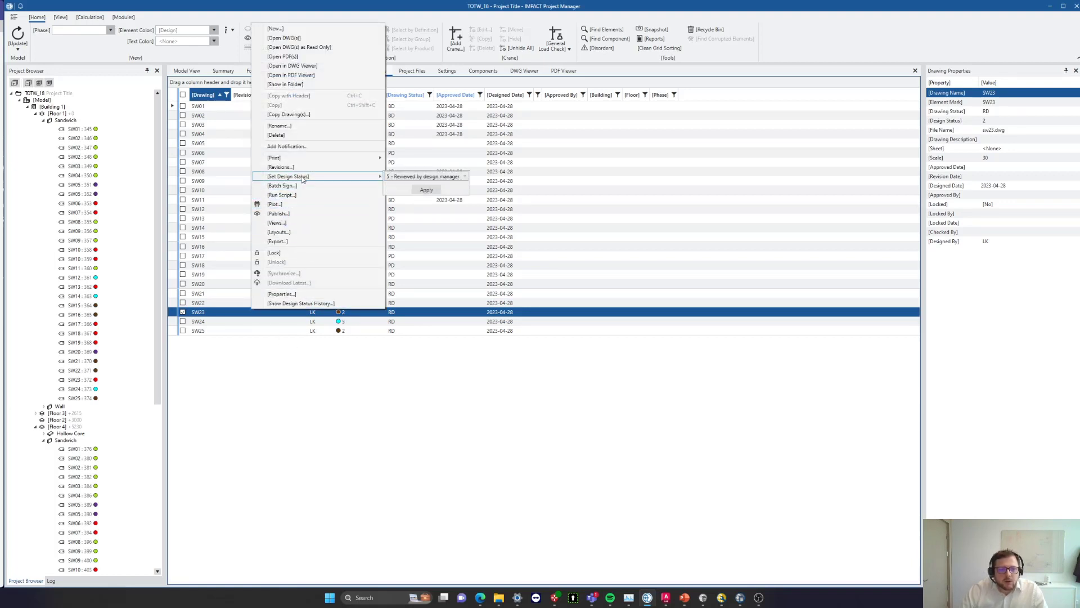
left_click(426, 178)
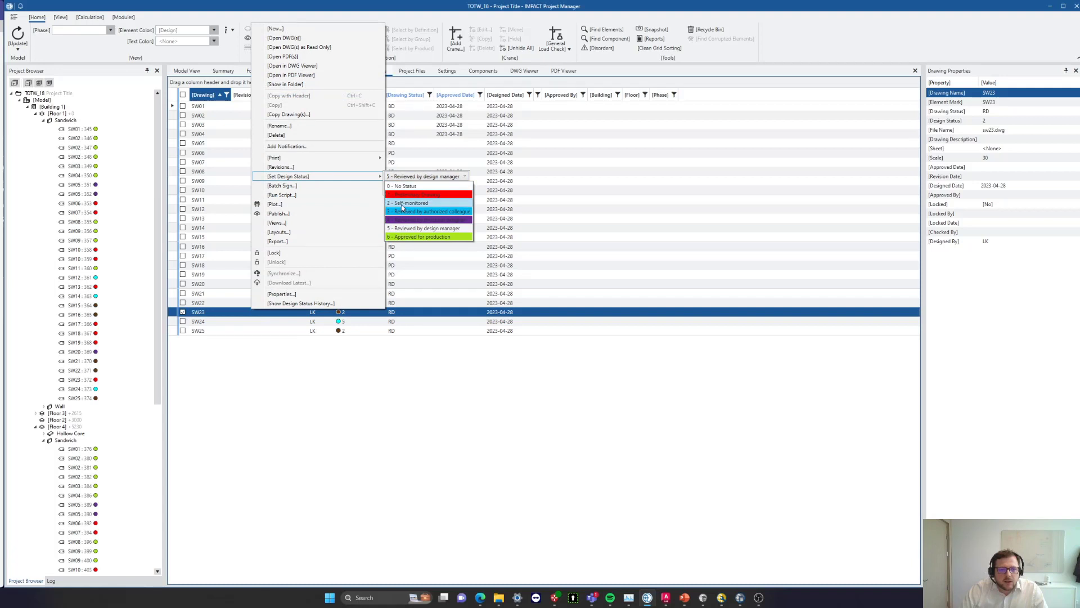
left_click(420, 212)
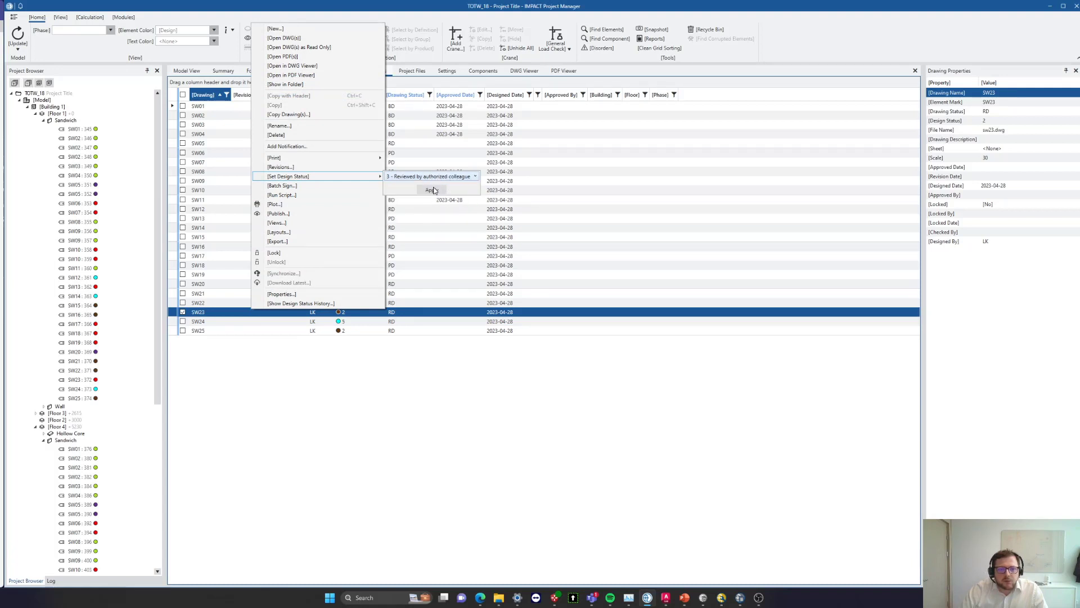
left_click(431, 190)
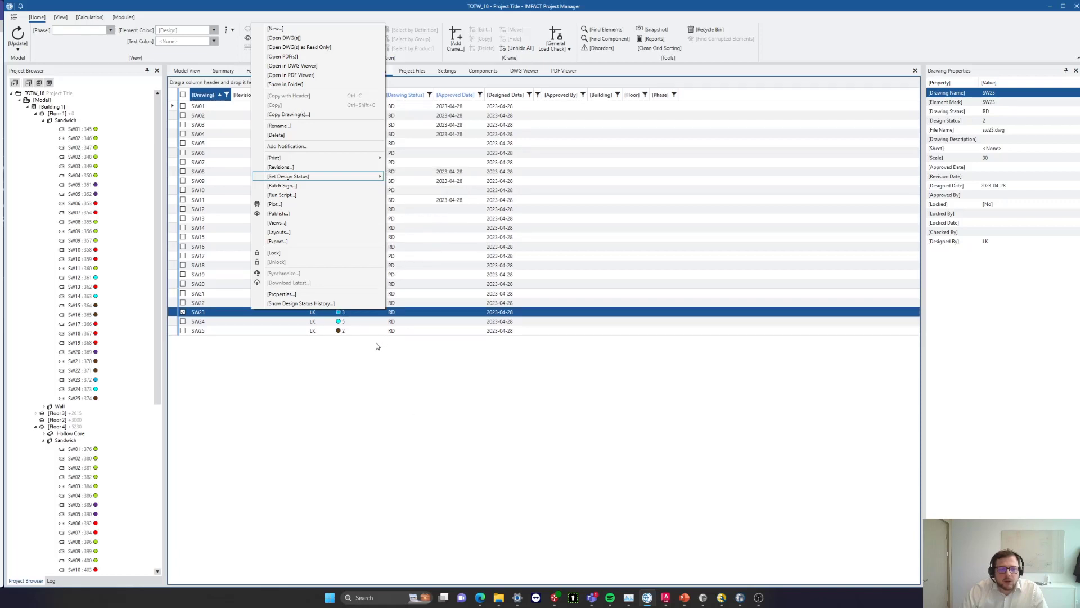
left_click(376, 343)
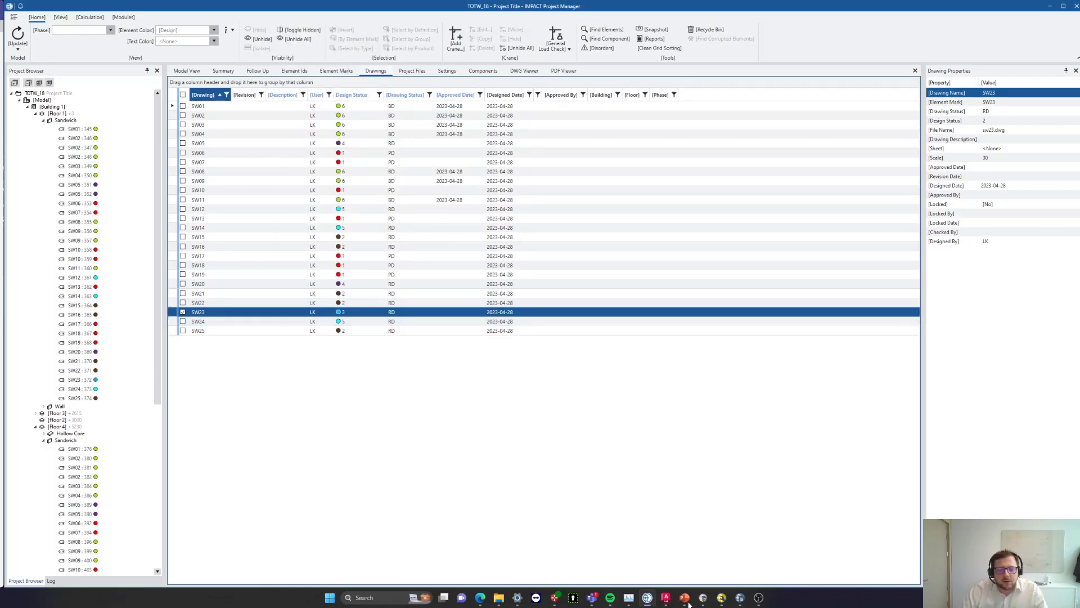
- Close IMPACT Standard Admin and set drawing SW23's design status to 4 - Reviewed by structural designer
left_click(721, 597)
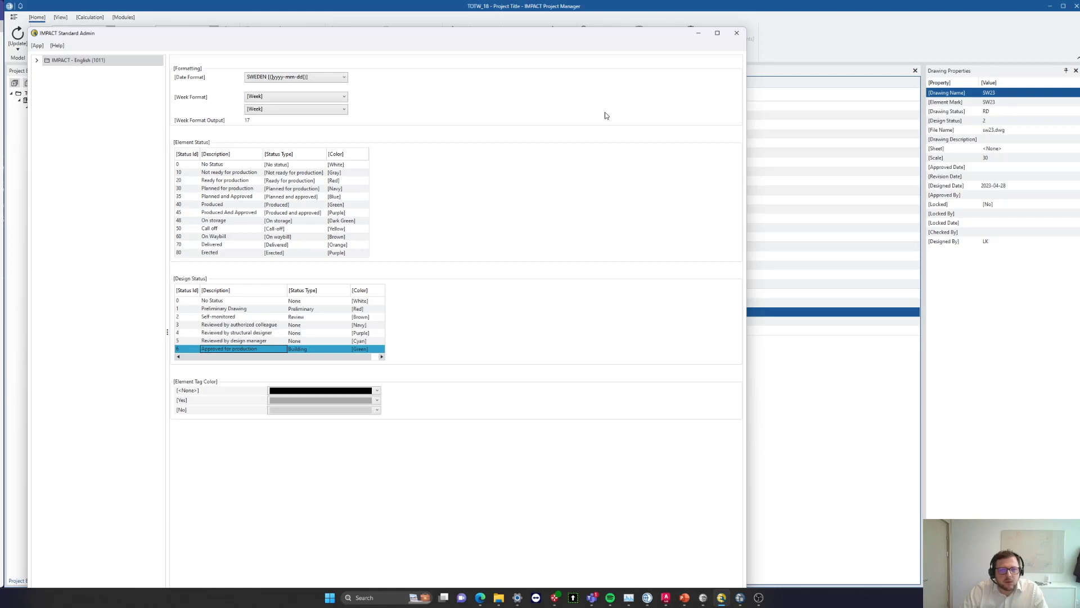
left_click(736, 32)
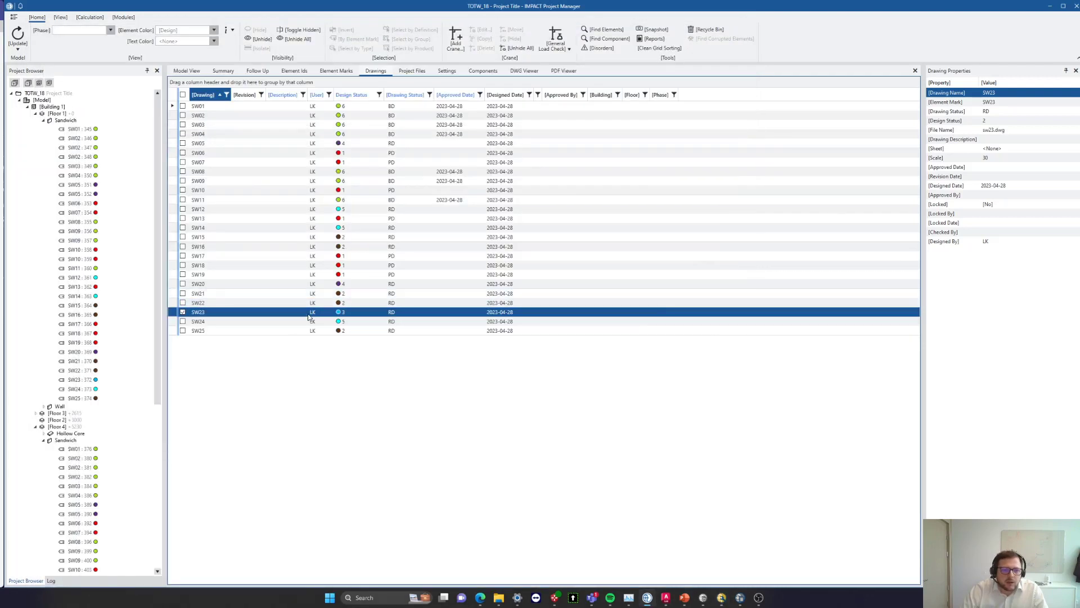
right_click(308, 317)
mouse_move(359, 183)
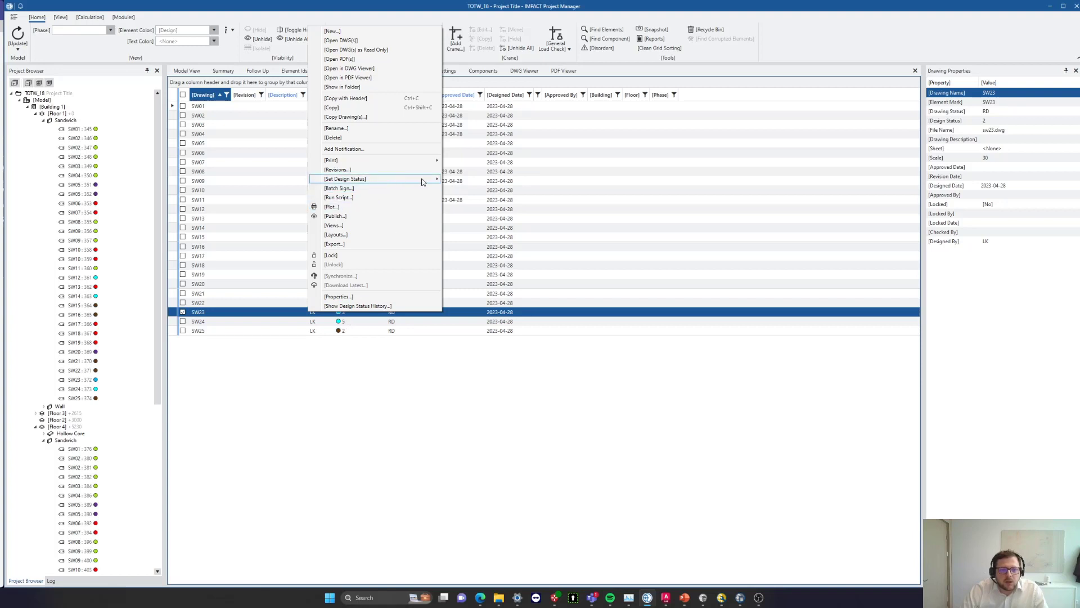
mouse_move(422, 182)
left_click(476, 179)
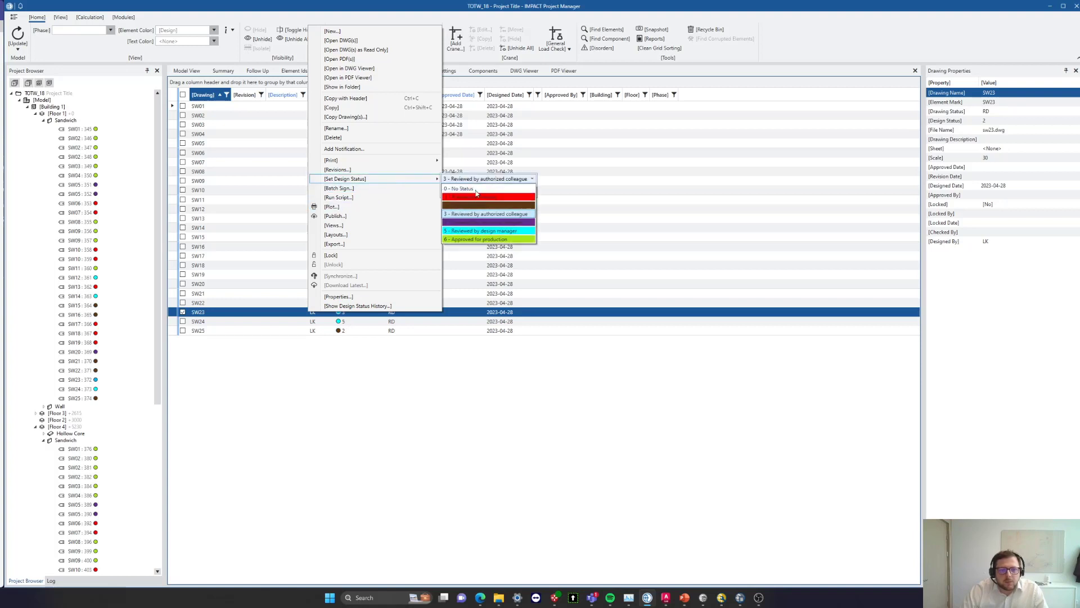
left_click(477, 223)
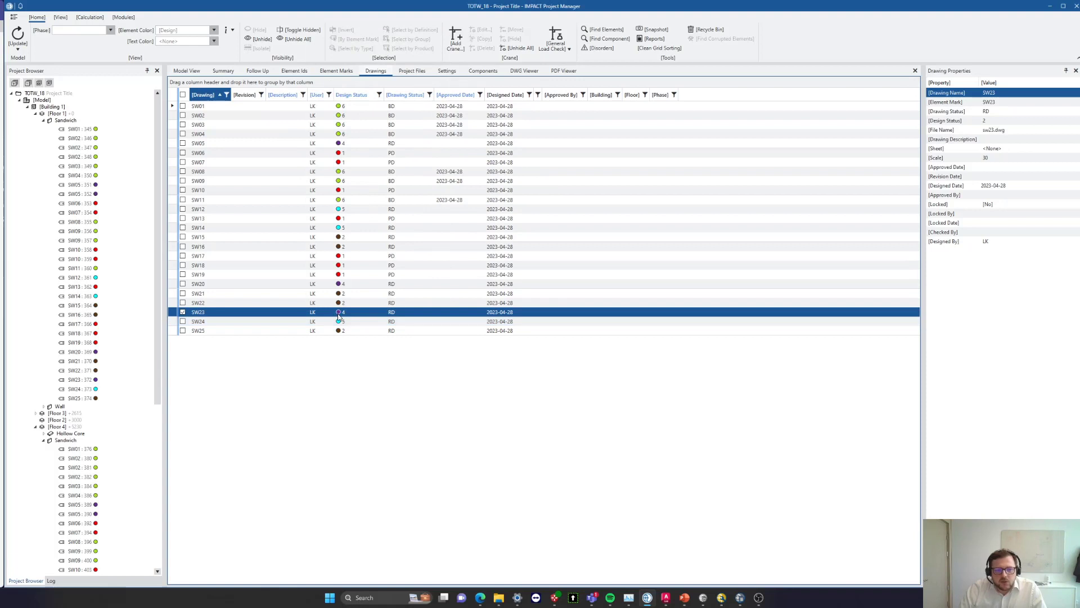
- Set drawing SW23's design status to 5 - Reviewed by design manager
right_click(308, 312)
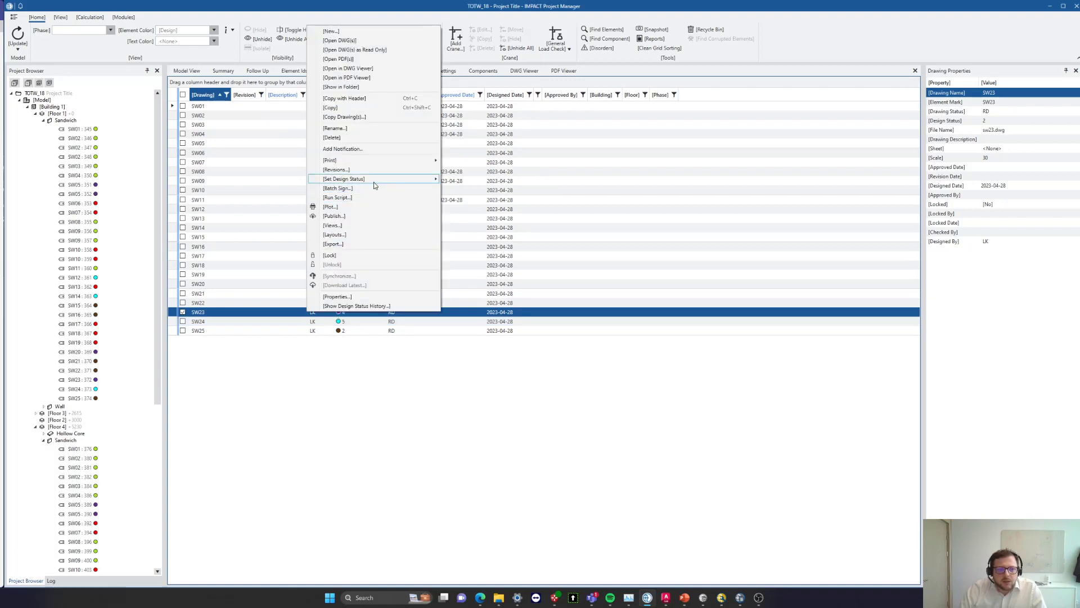
mouse_move(373, 179)
left_click(450, 181)
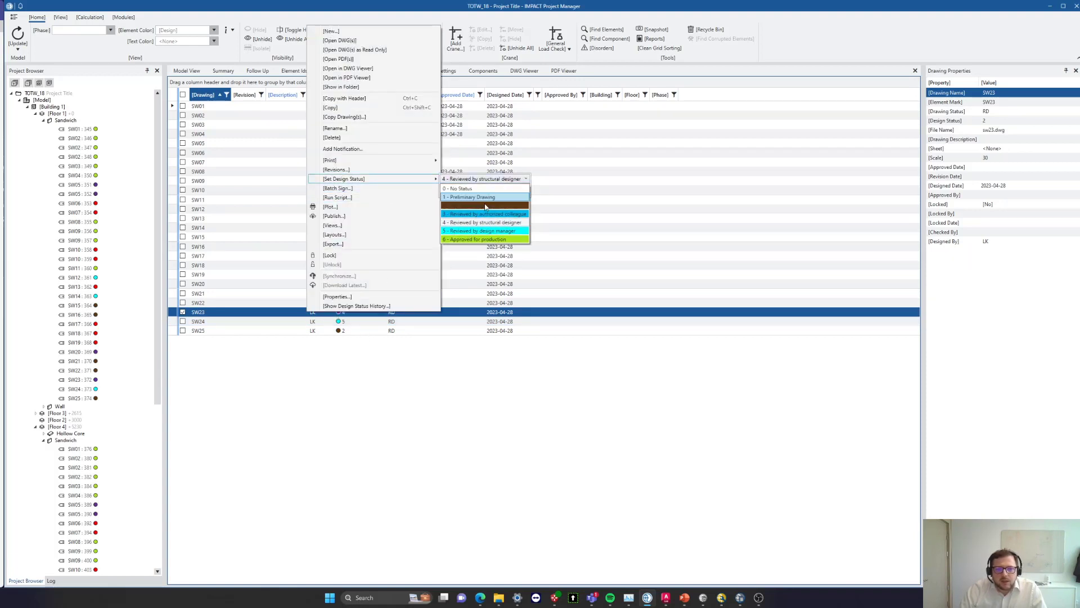
left_click(495, 232)
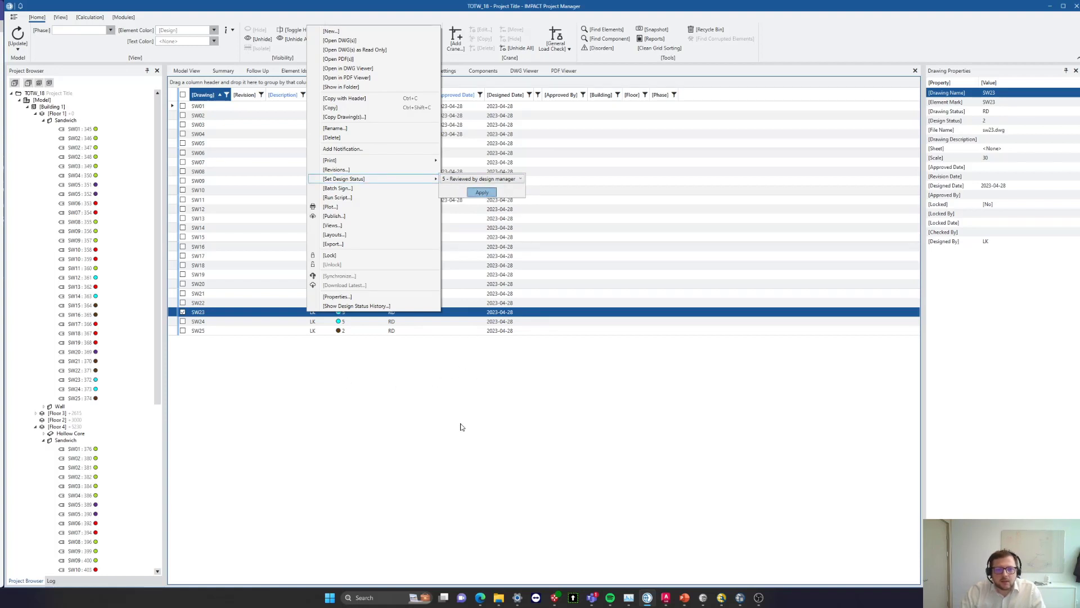
left_click(314, 362)
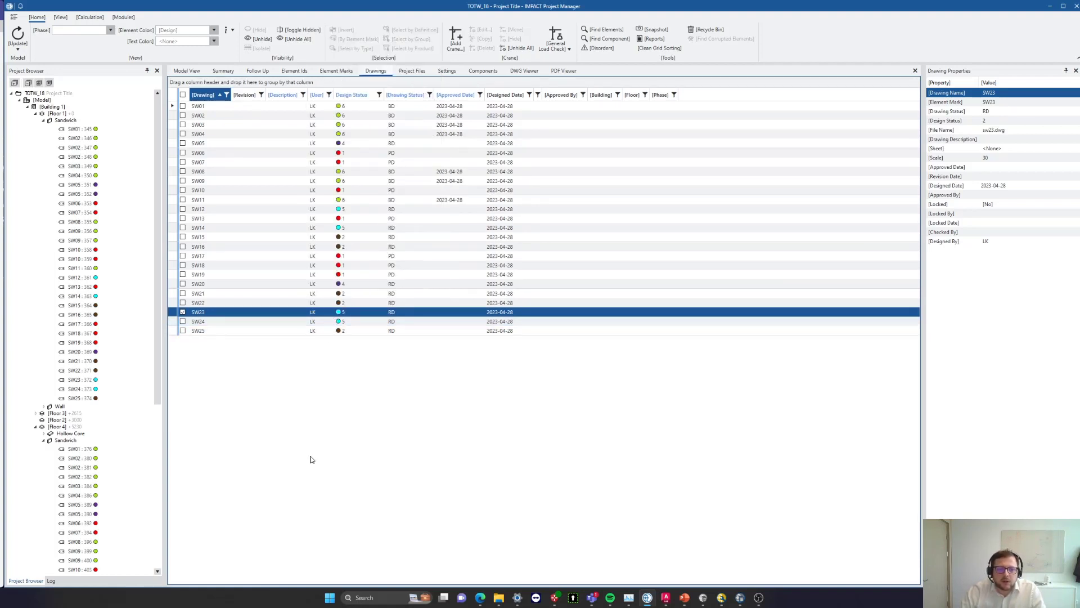
- Batch sign drawing SW23 with status BD Building Drawing, approved date 2023-04-28 and Ready for Production set to Yes, updating the database only
right_click(288, 314)
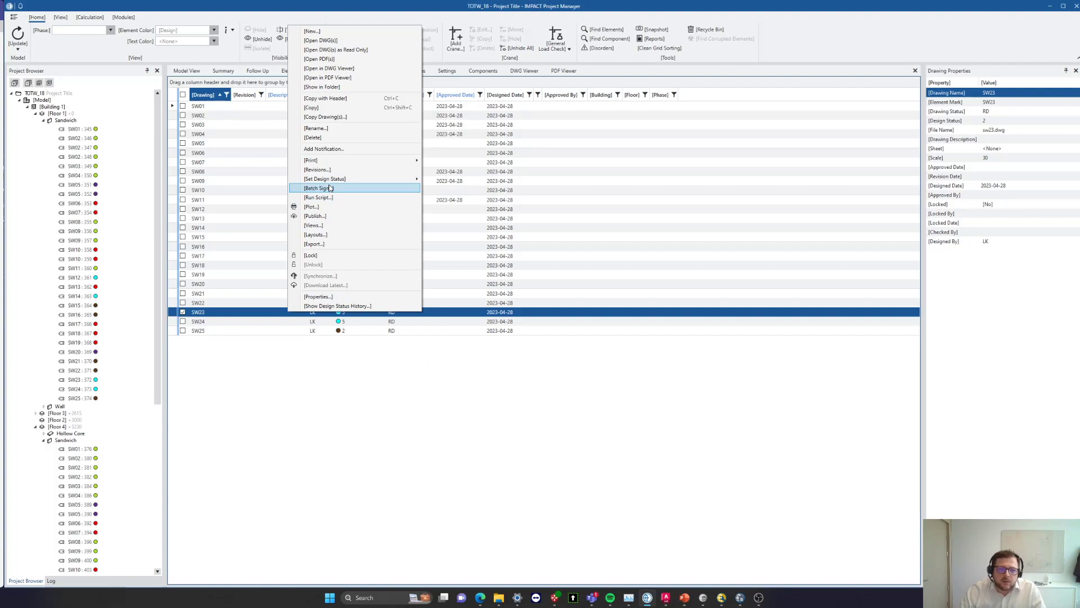
mouse_move(353, 179)
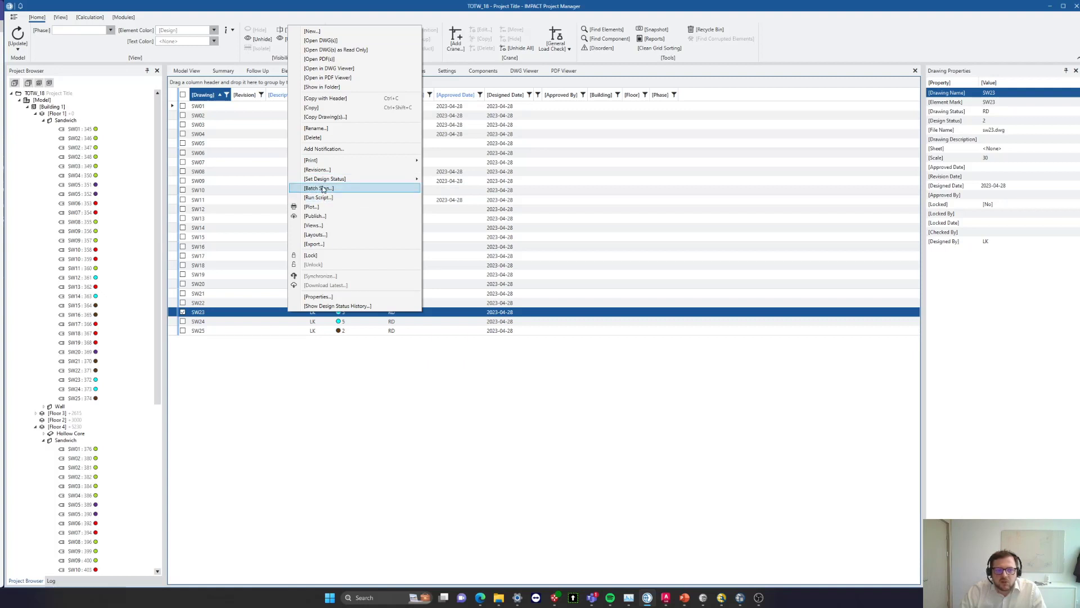
left_click(318, 188)
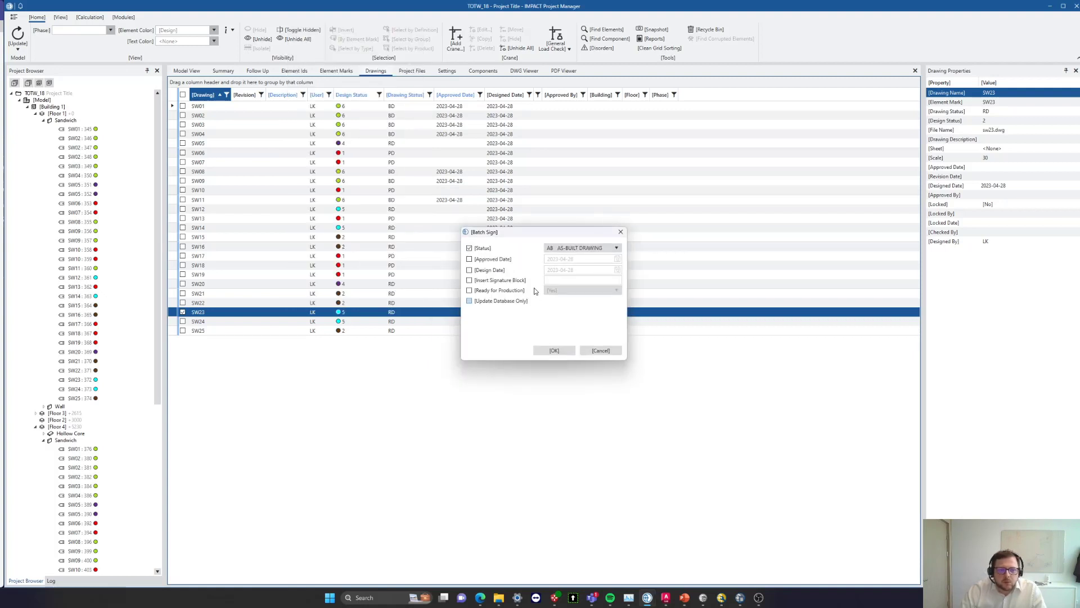
left_click(495, 259)
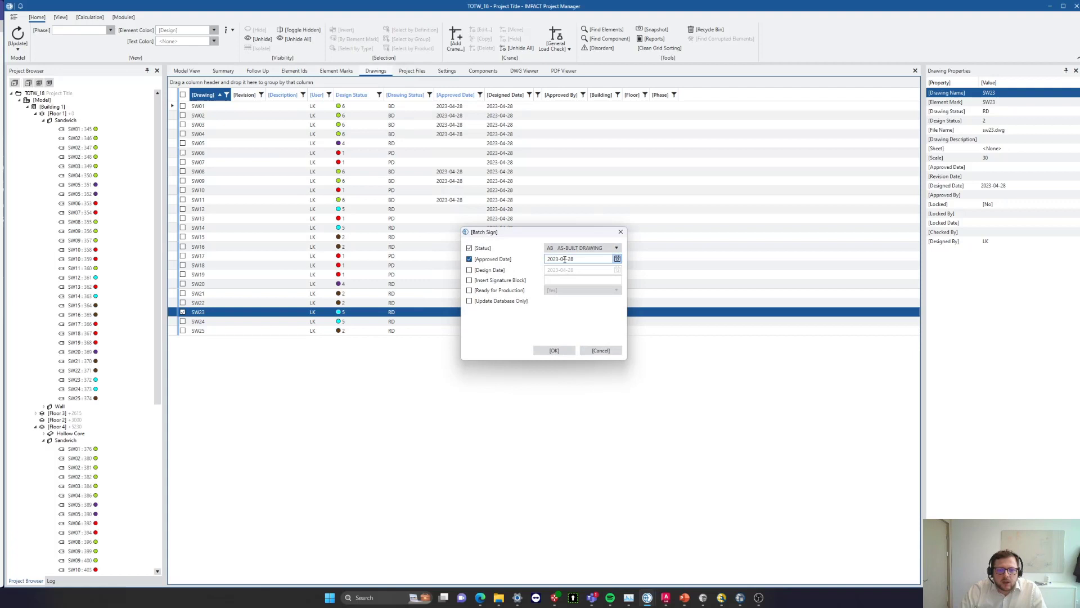
left_click(595, 248)
left_click(586, 263)
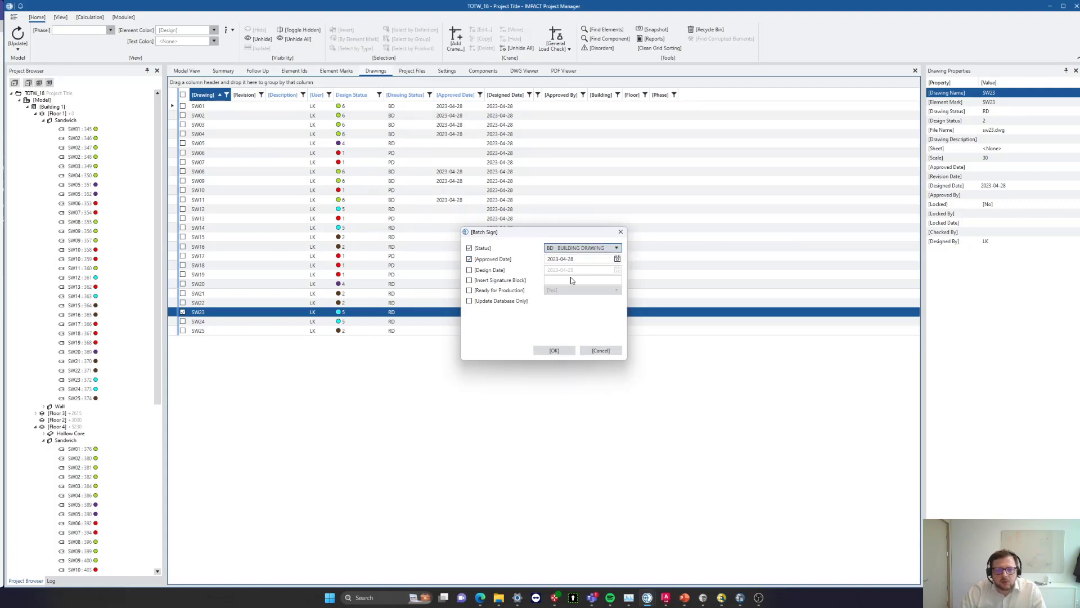
left_click(482, 292)
left_click(470, 302)
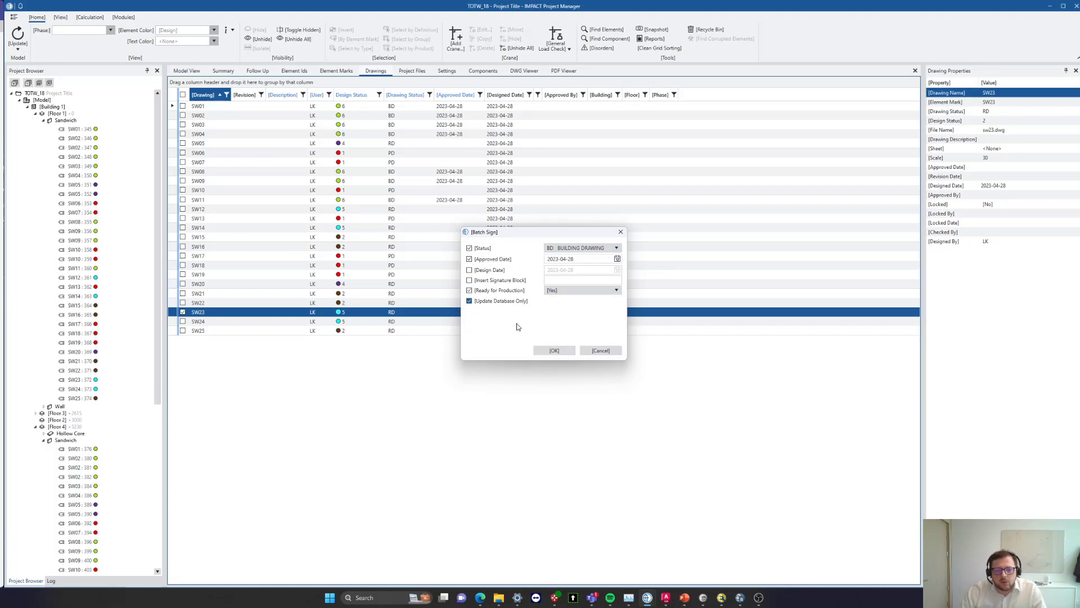
left_click(555, 351)
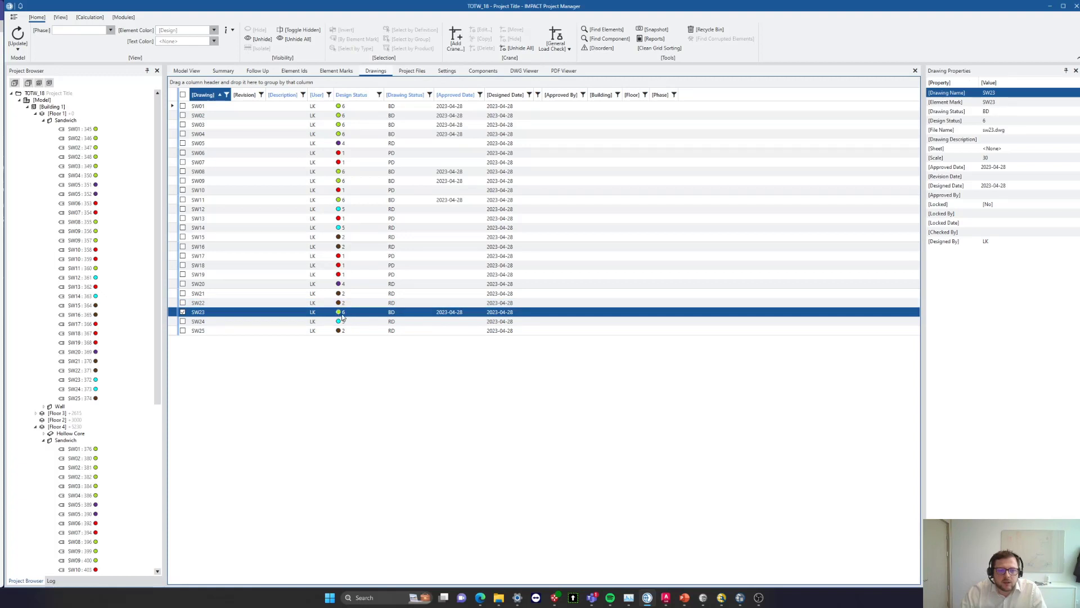
- Check the list of design status colours and review drawing SW23's design status history
left_click(232, 30)
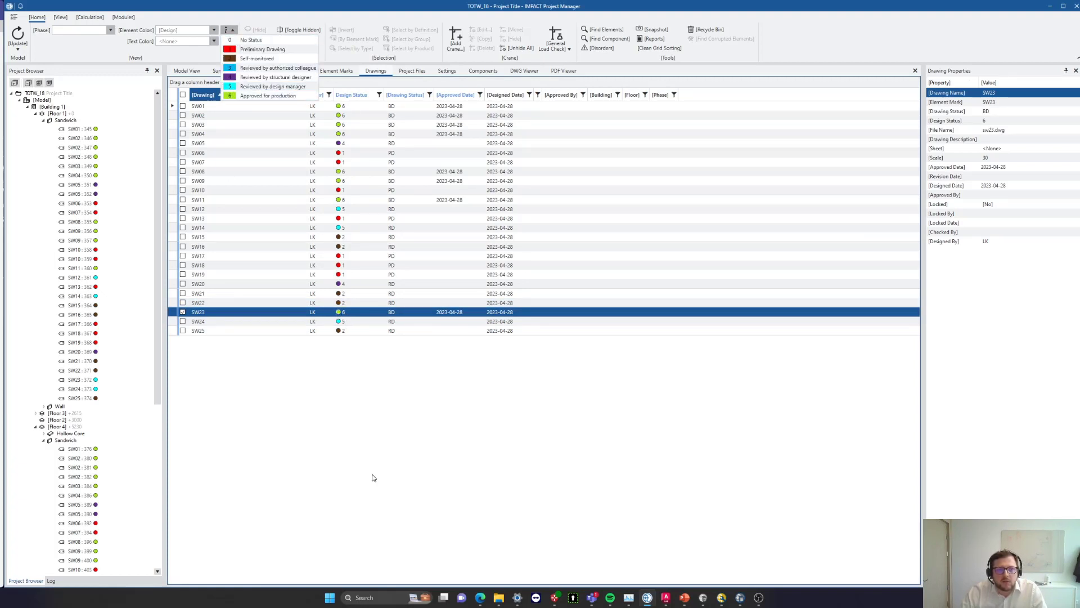
left_click(431, 407)
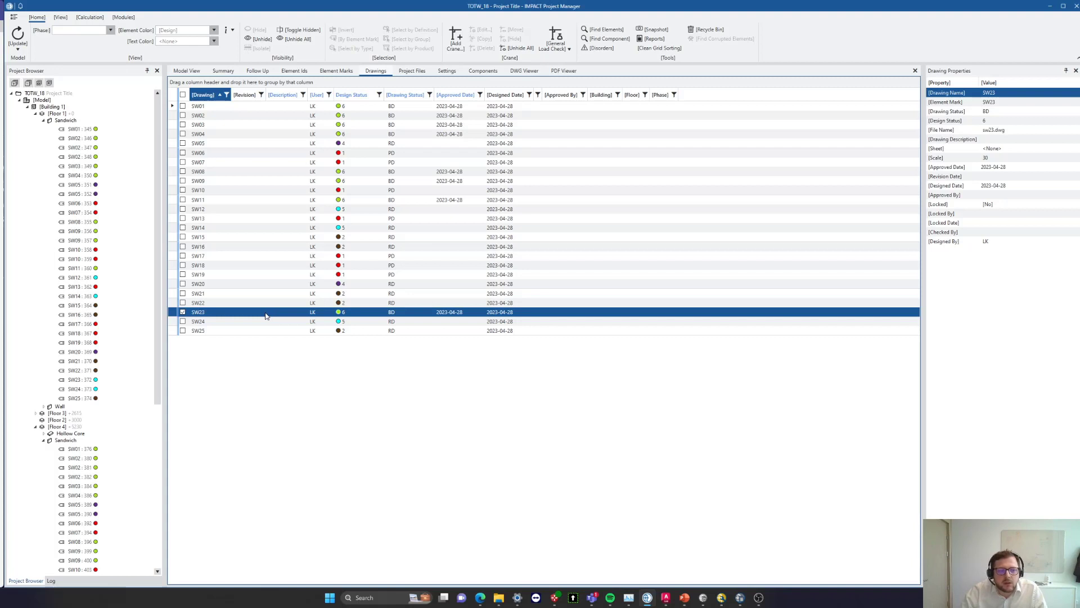
right_click(266, 316)
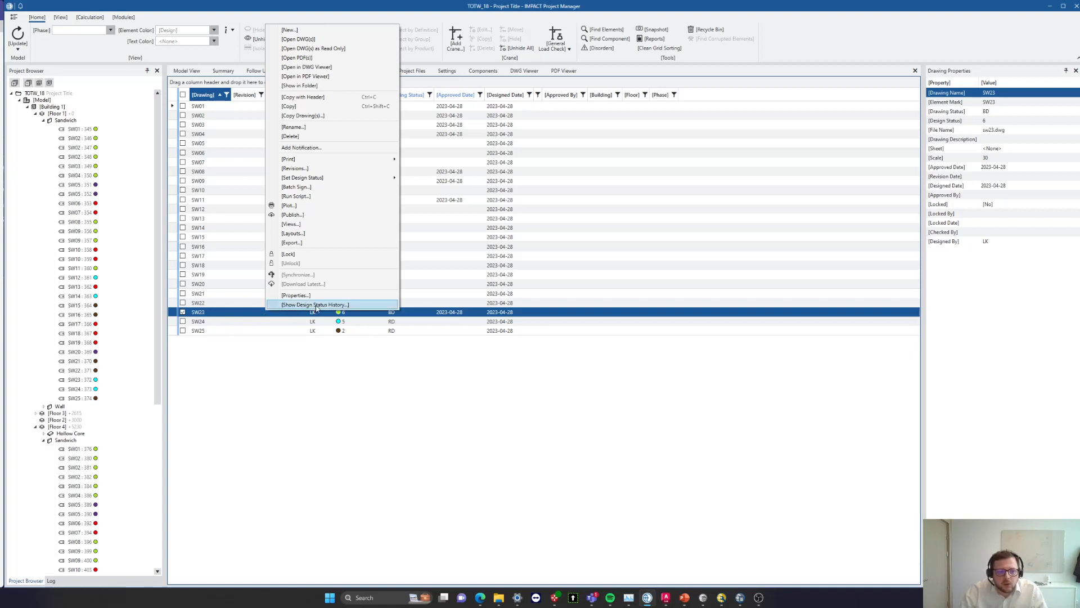
key("Return")
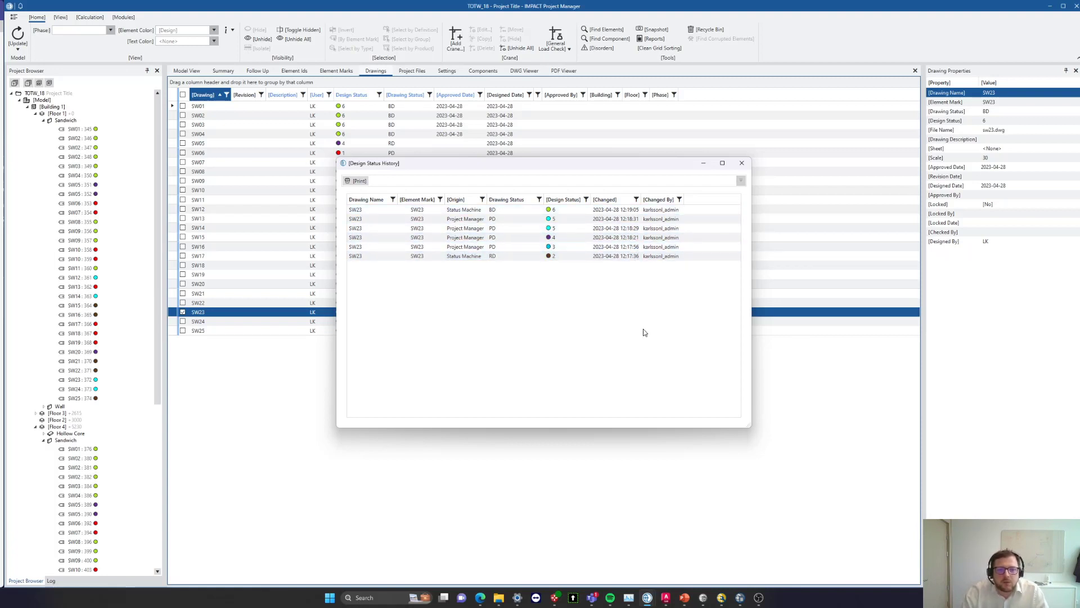
left_click(741, 163)
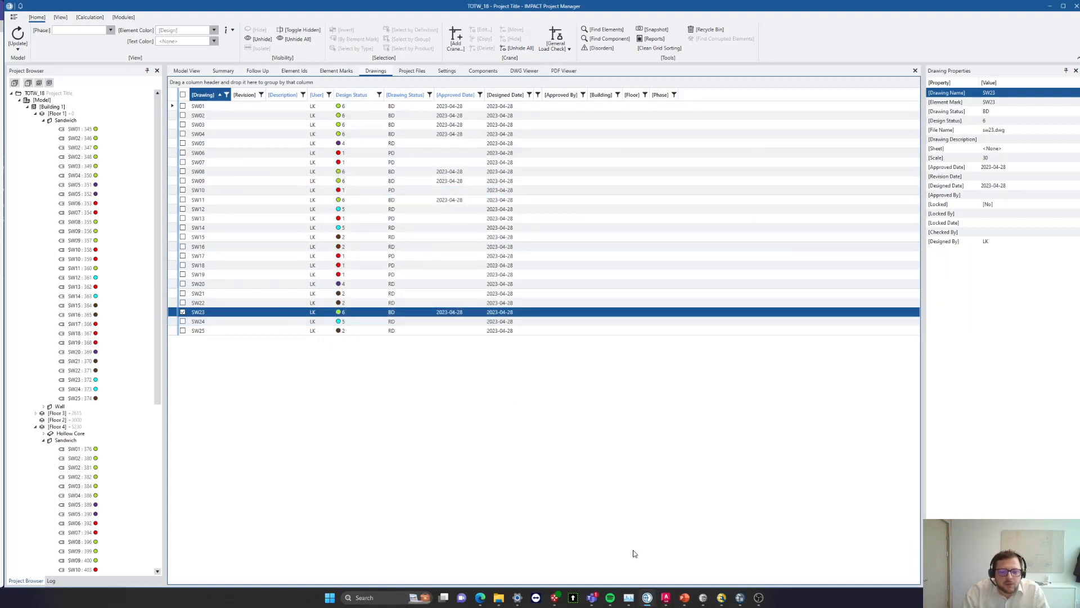
- Print the design status history of all drawings with the DesignStatusHistory report to DesignStatusHistory.xlsx
left_click(182, 95)
right_click(360, 180)
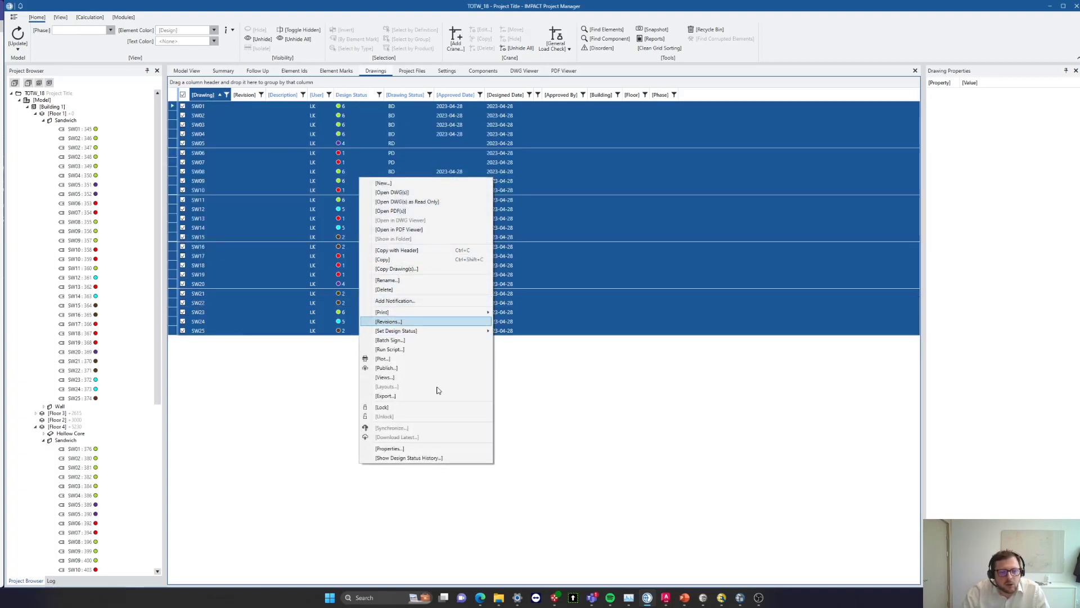
mouse_move(425, 314)
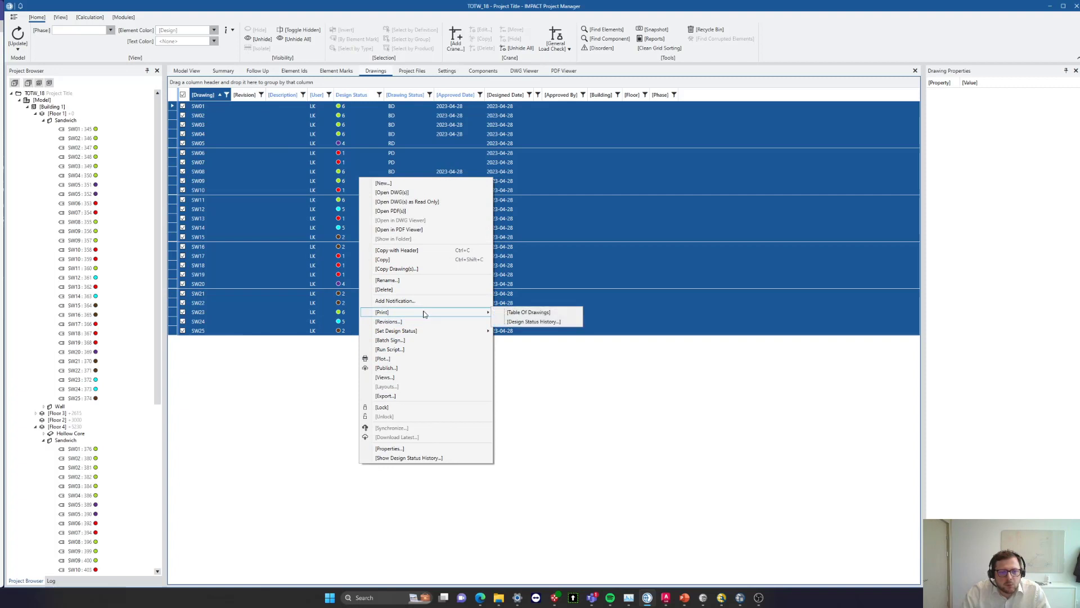
left_click(557, 324)
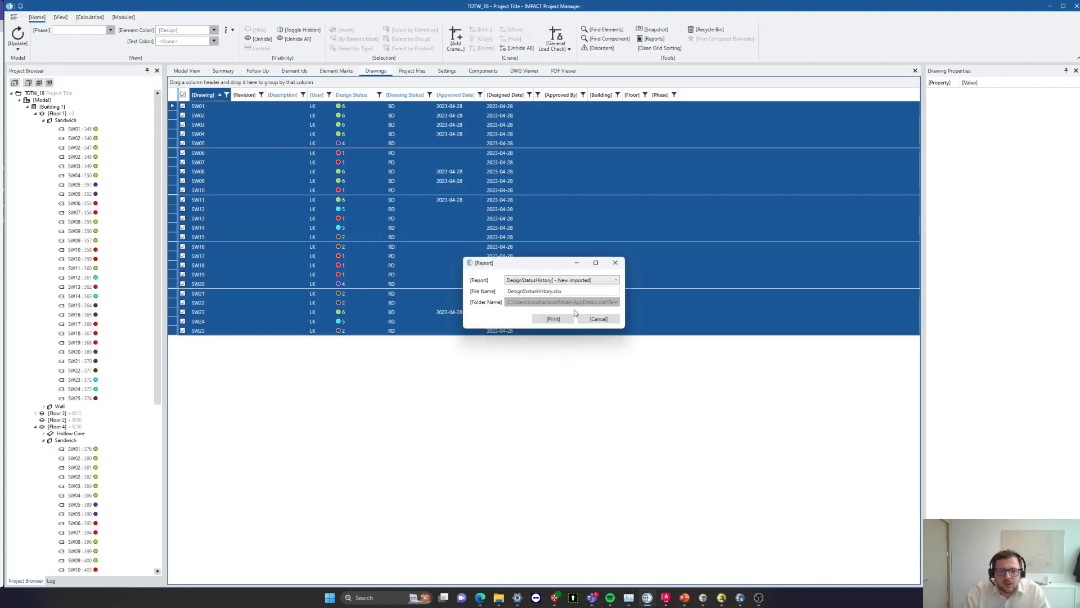
left_click(553, 317)
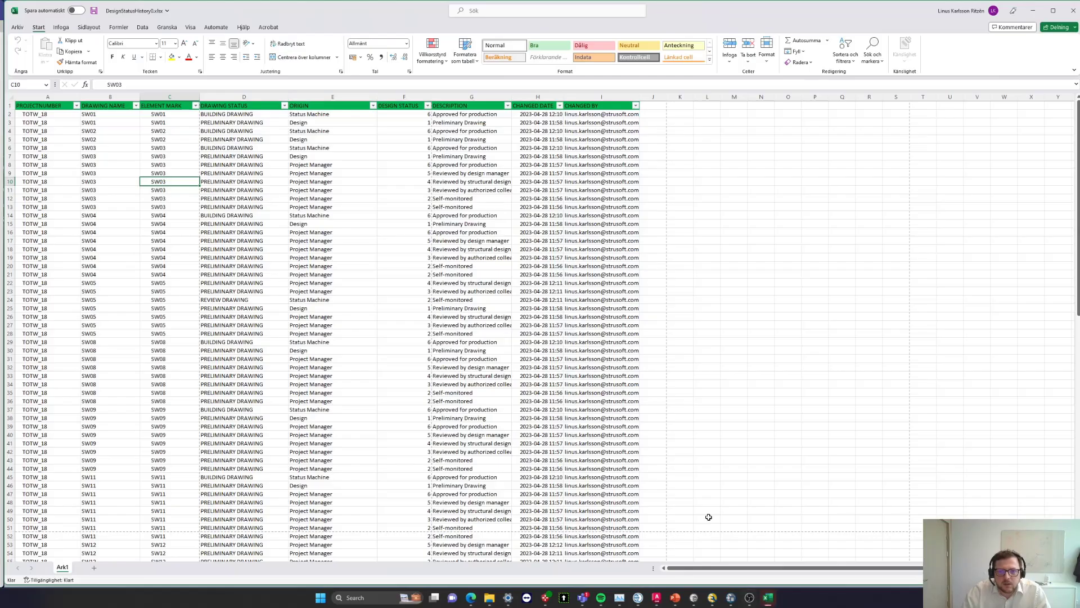
- Look through the exported history sheet in Excel and filter the DESIGN STATUS column to show only status 1
scroll(251, 260, "down", 20)
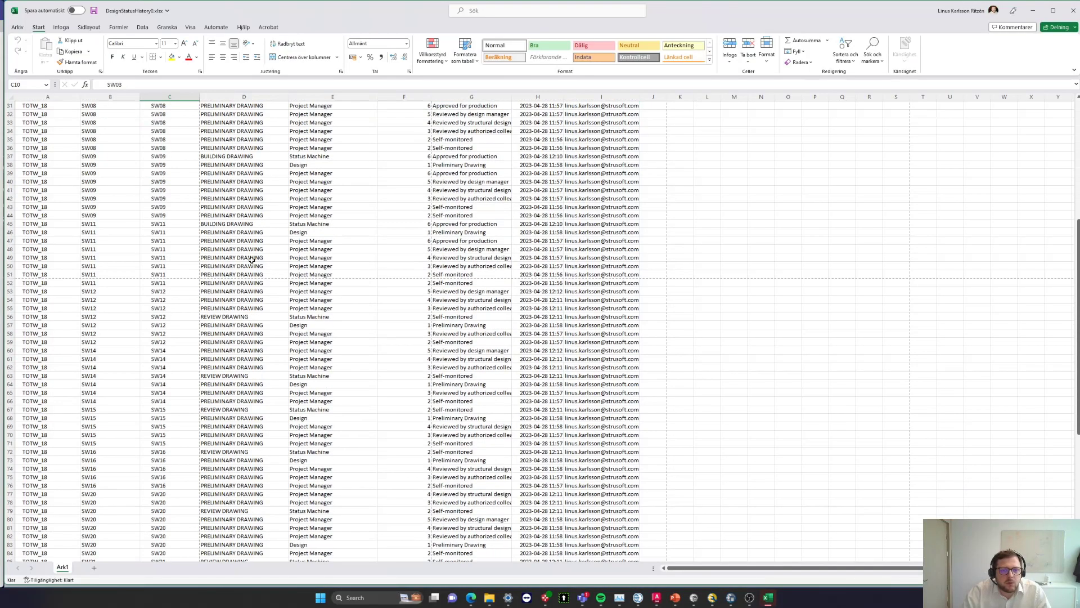
scroll(251, 260, "down", 11)
scroll(251, 267, "up", 20)
scroll(248, 276, "up", 2)
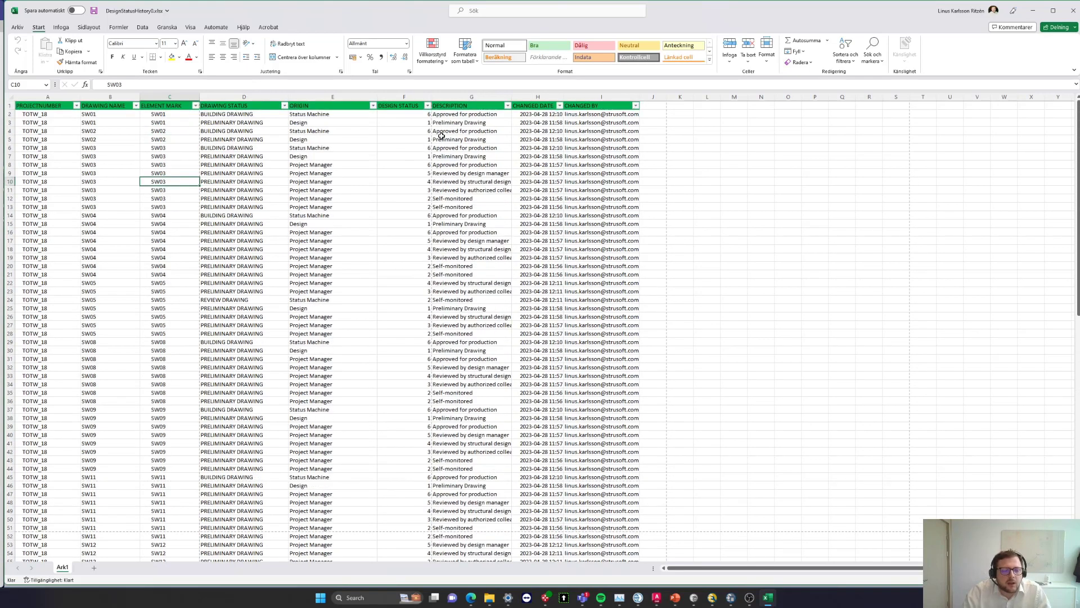
left_click(427, 106)
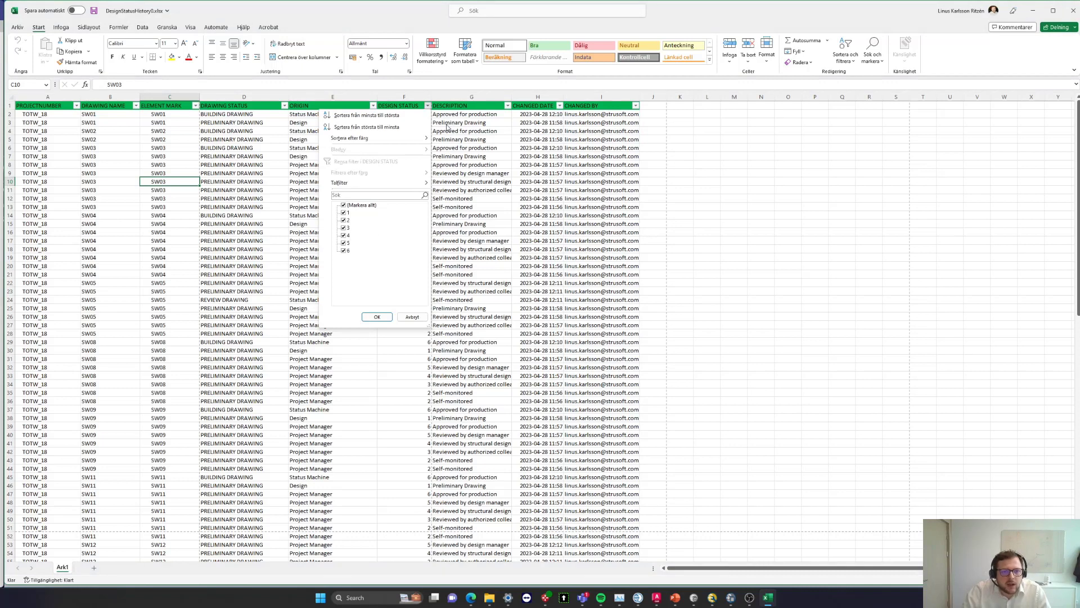
left_click(347, 205)
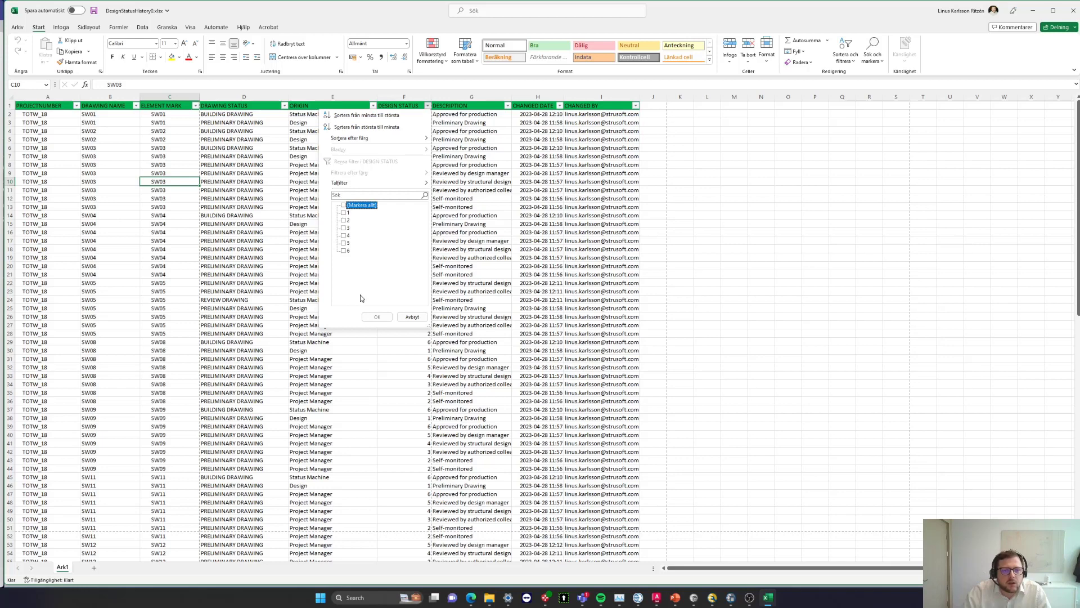
left_click(343, 213)
left_click(376, 317)
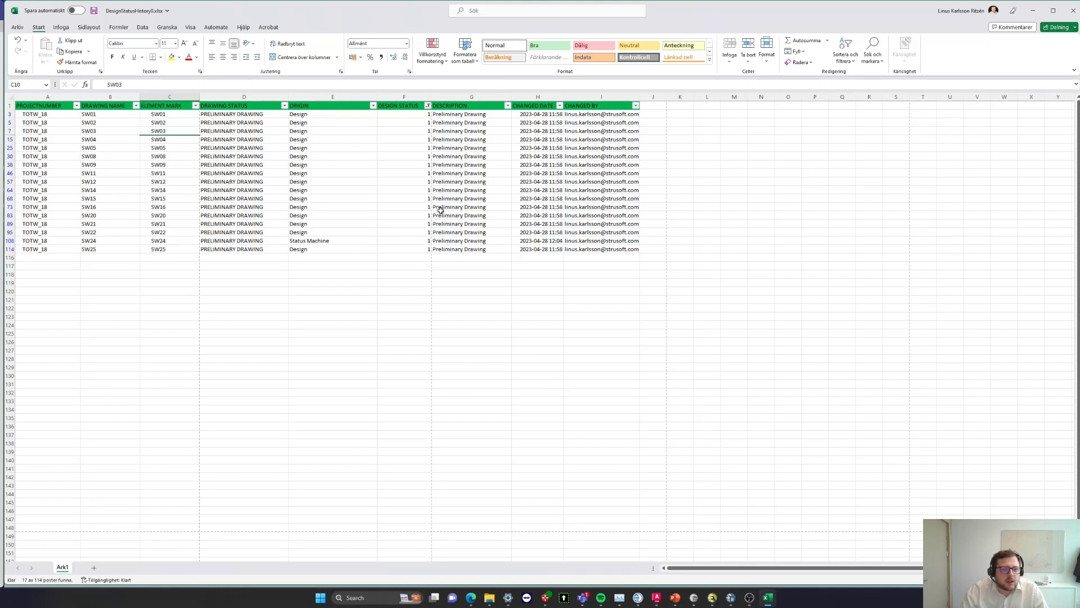
- Change the DESIGN STATUS column filter to show only statuses 2 and 3
left_click(427, 106)
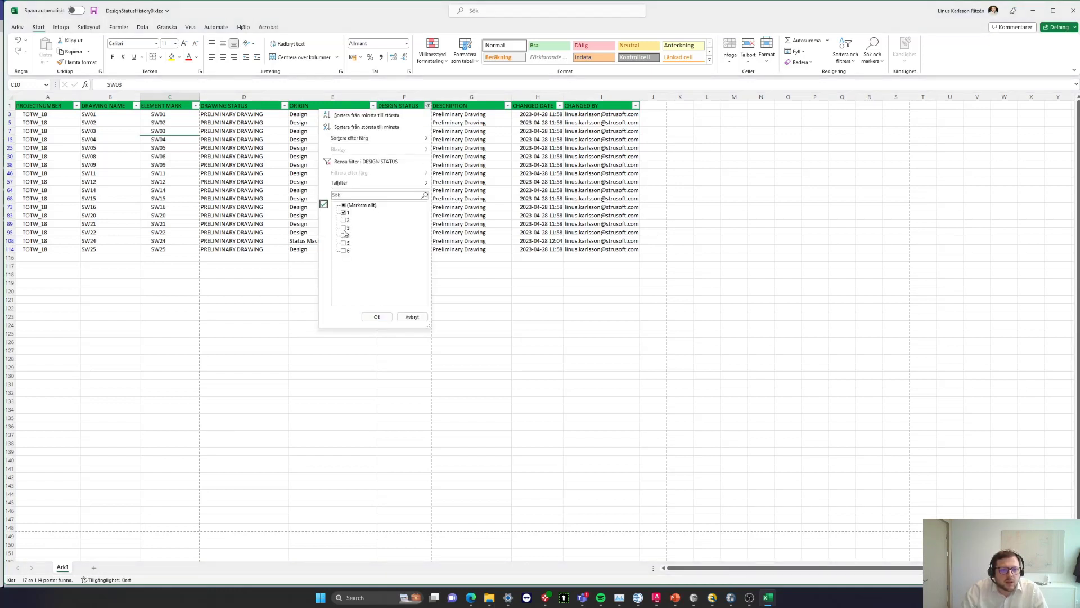
left_click(344, 213)
left_click(344, 227)
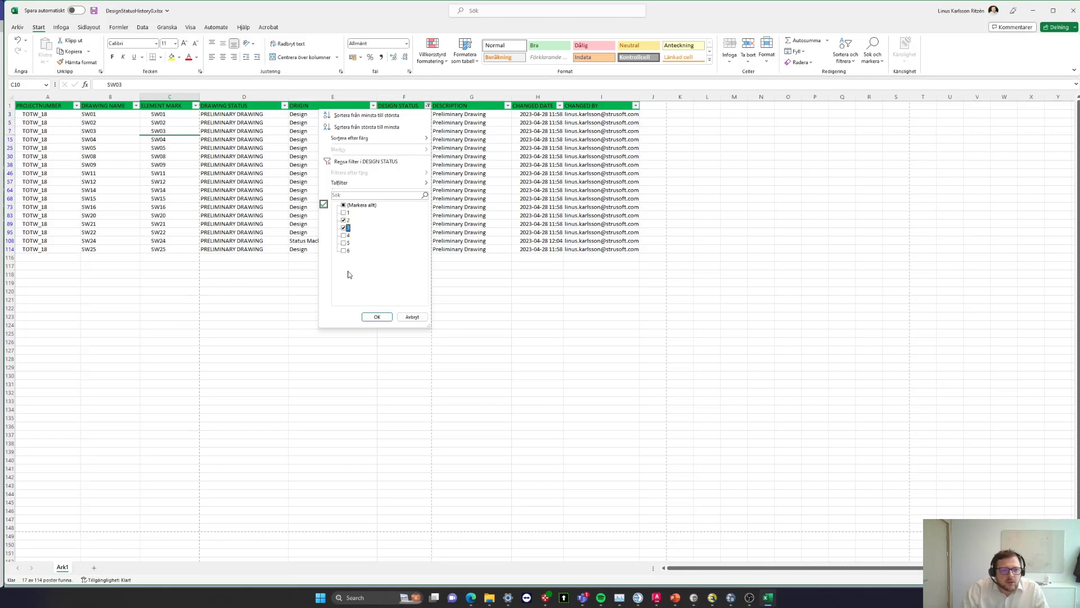
left_click(376, 316)
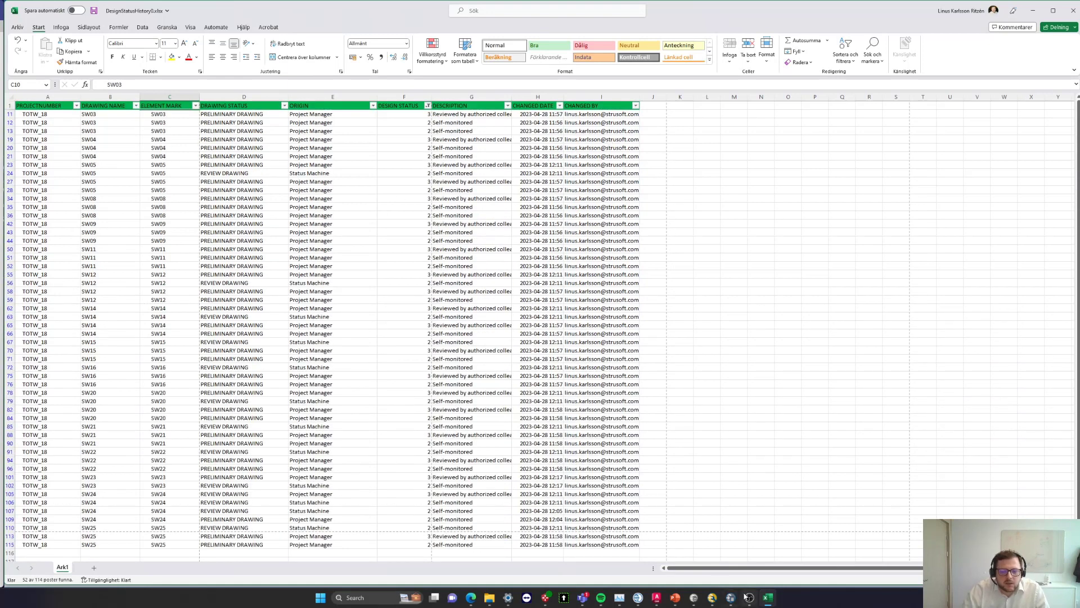
- Switch back to IMPACT Project Manager and view the building model coloured by design status
left_click(639, 598)
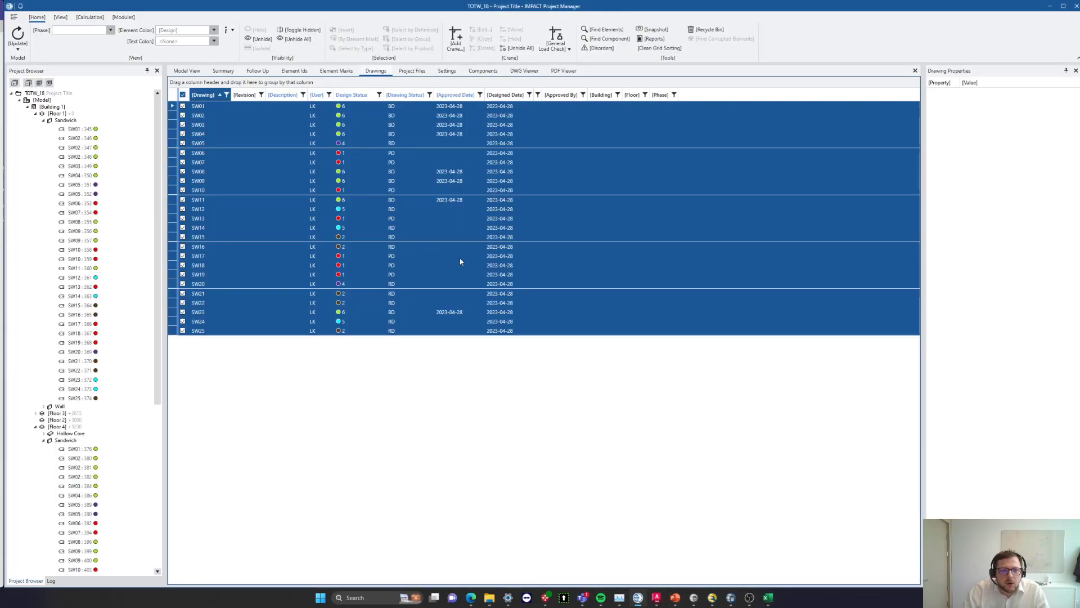
left_click(196, 73)
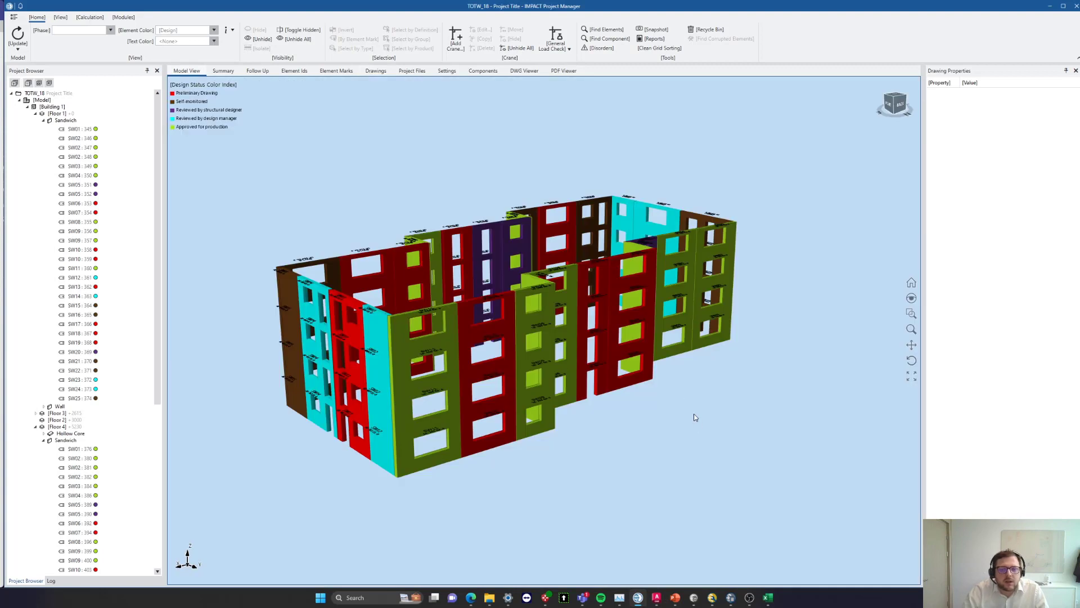